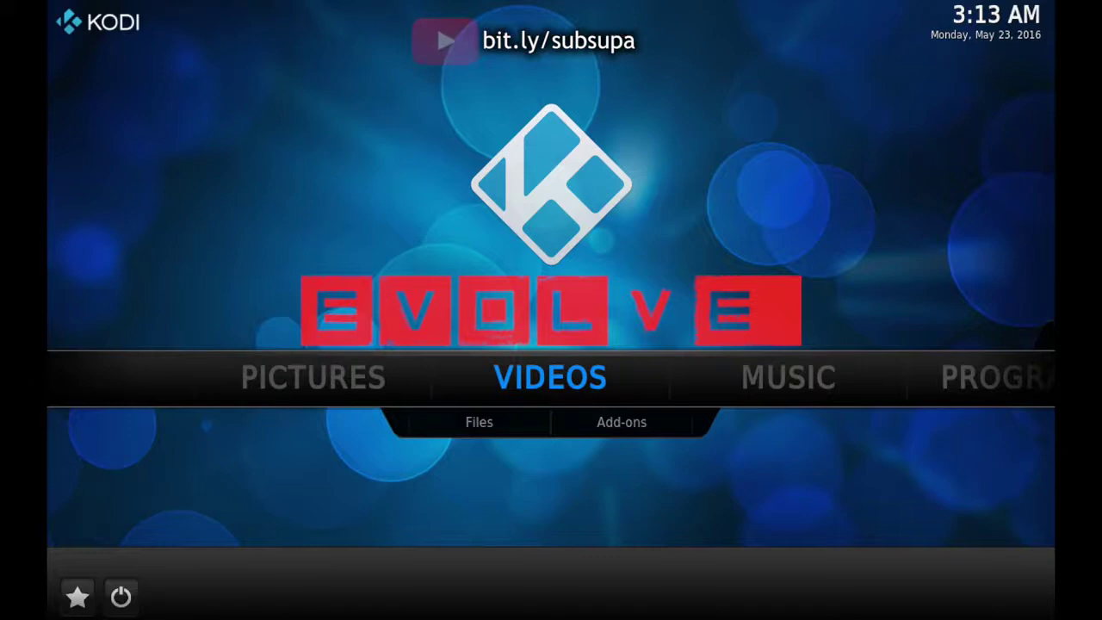
Move the home menu highlight from VIDEOS across to SYSTEM.
key(Right)
key(Right)
key(Right)
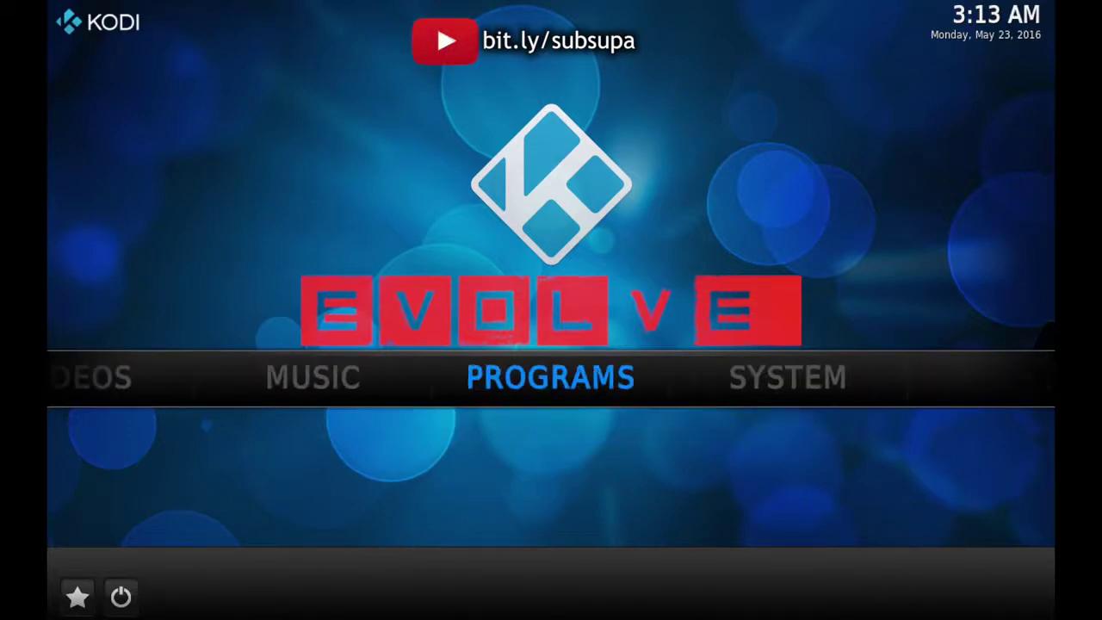
key(Down)
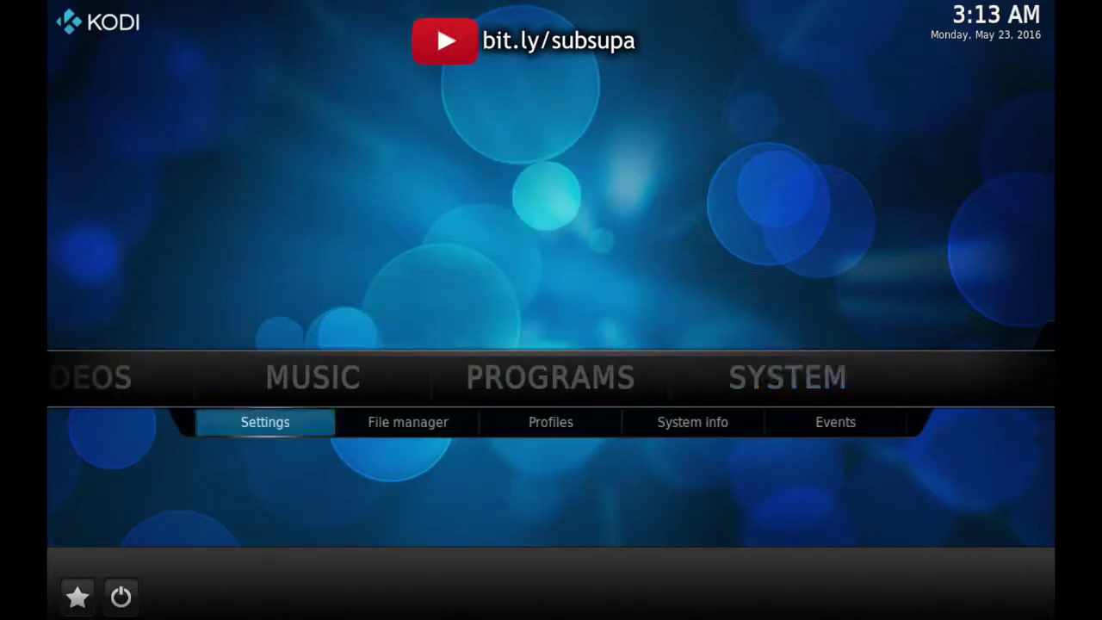
key(Right)
key(Return)
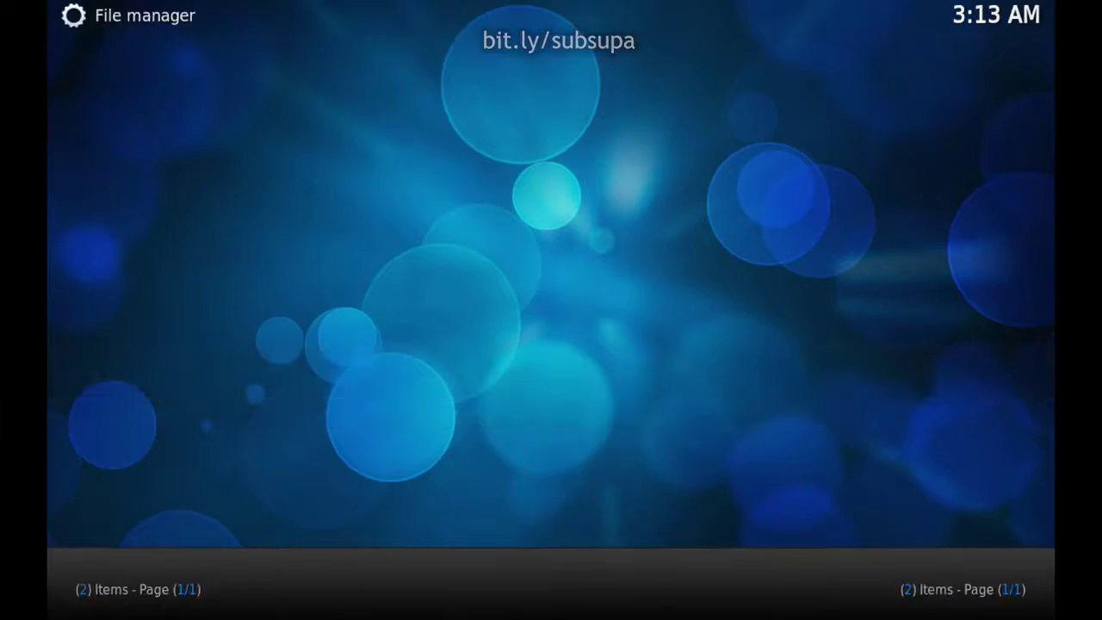
key(Up)
key(Down)
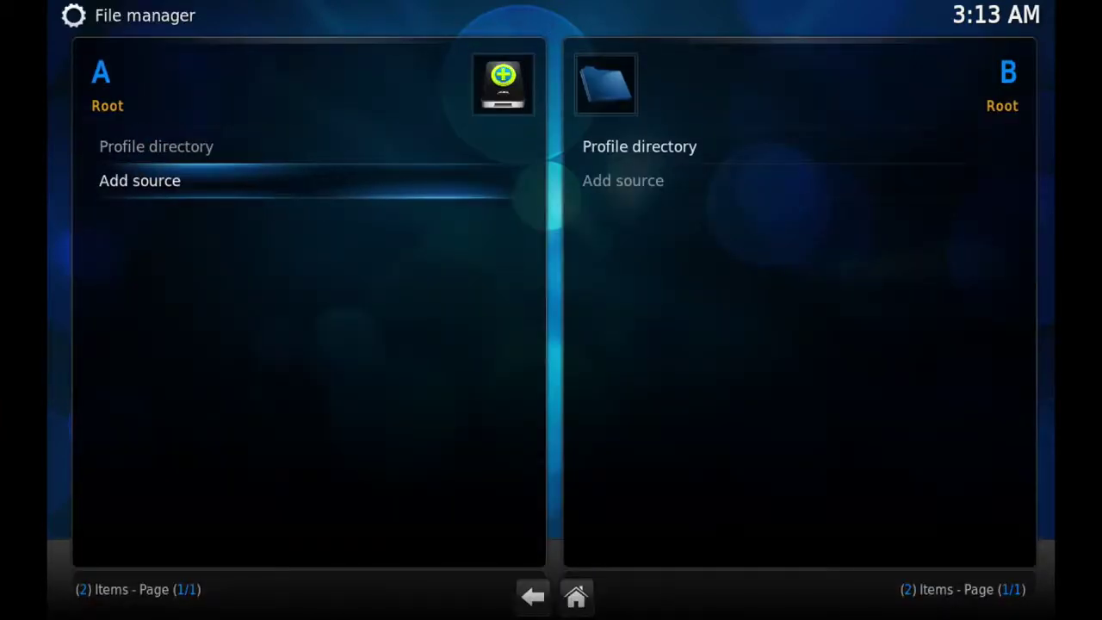
key(Return)
key(Up)
key(Up)
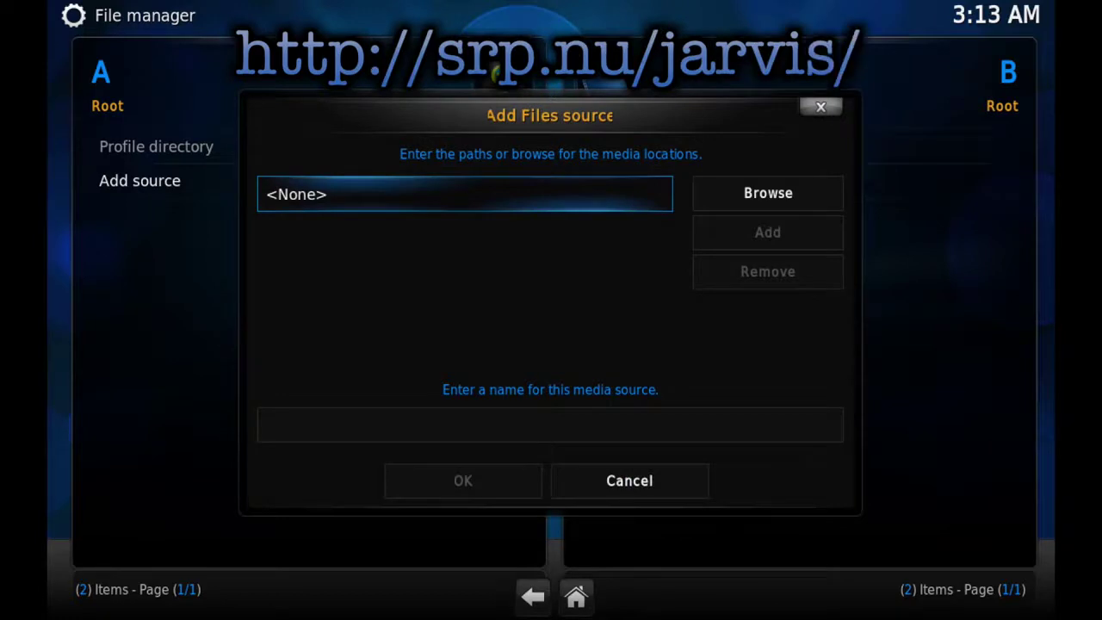
key(Return)
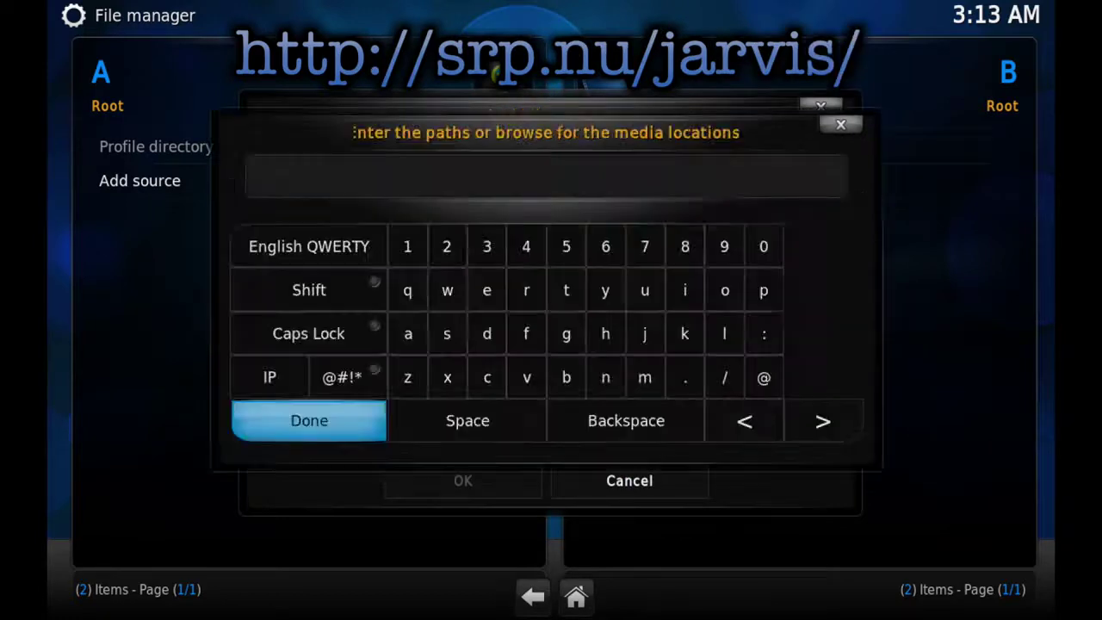
text(http://srp.nu/jarvis/)
key(Down)
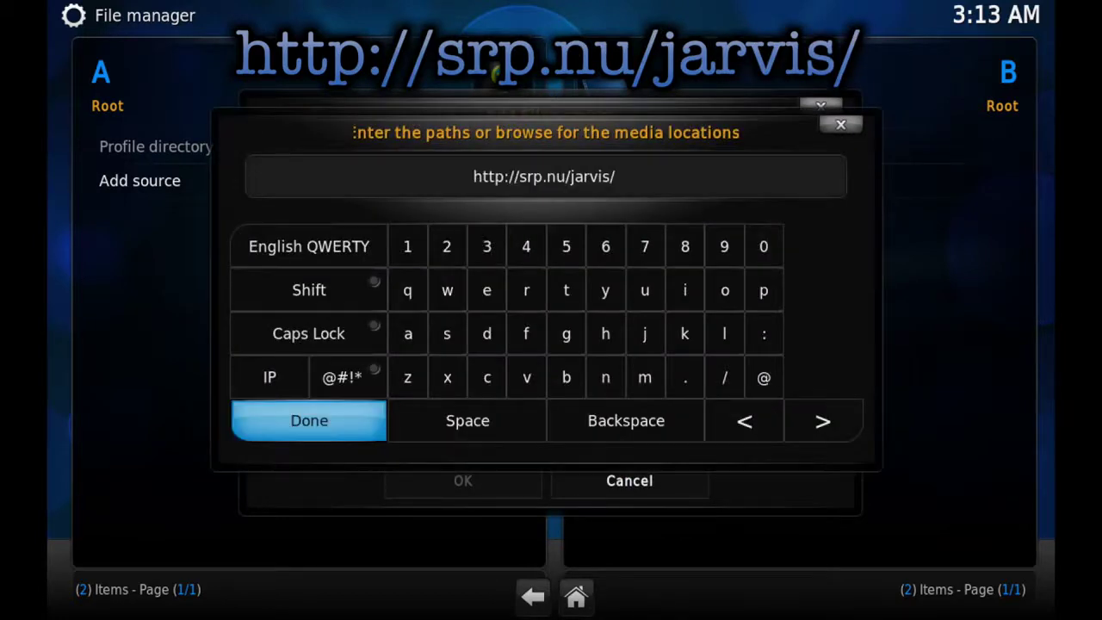
key(Return)
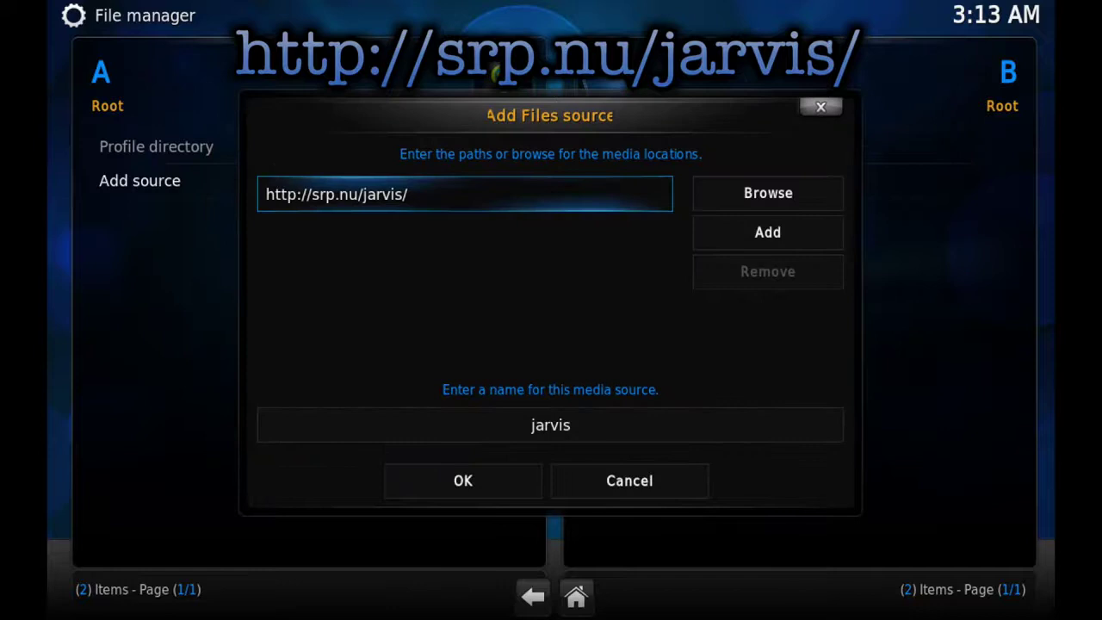
Name the new source .Srp and save it.
key(Down)
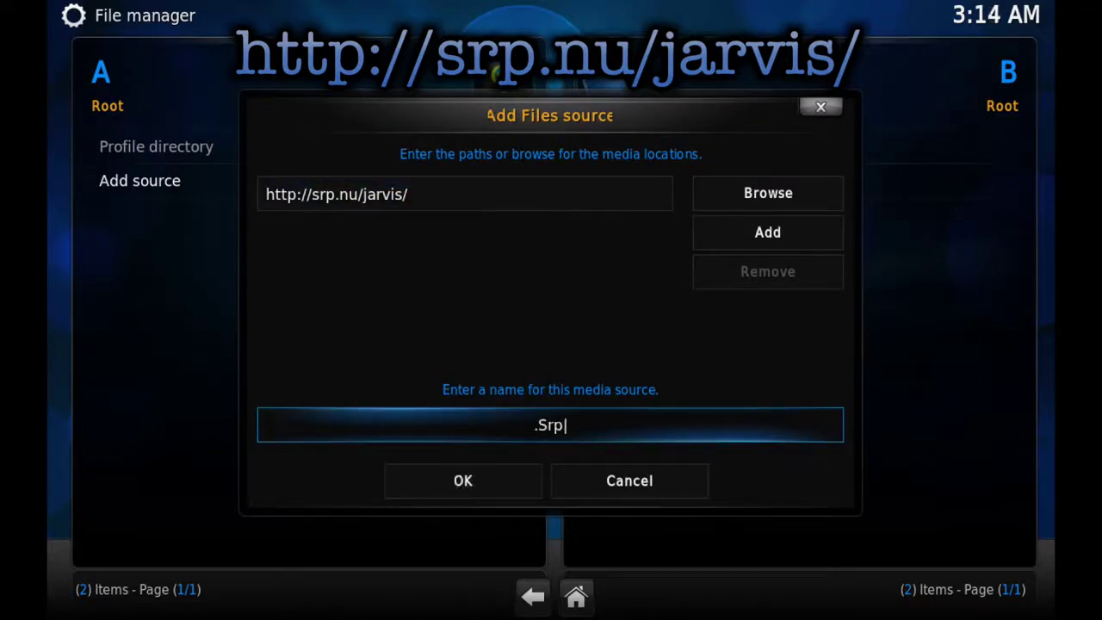
key(Down)
key(Left)
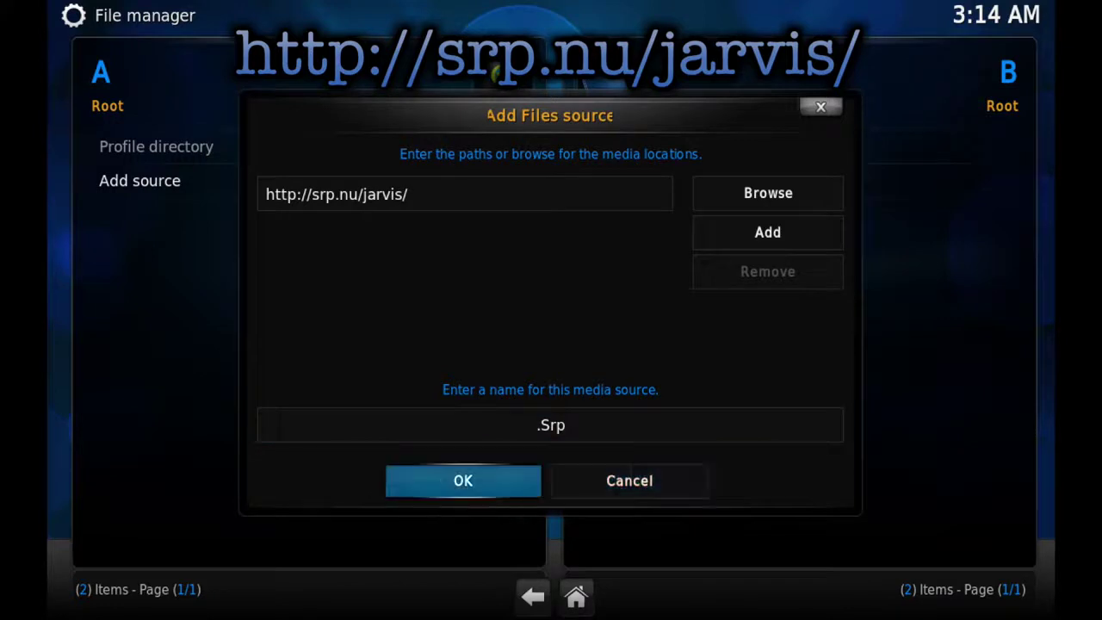
key(Return)
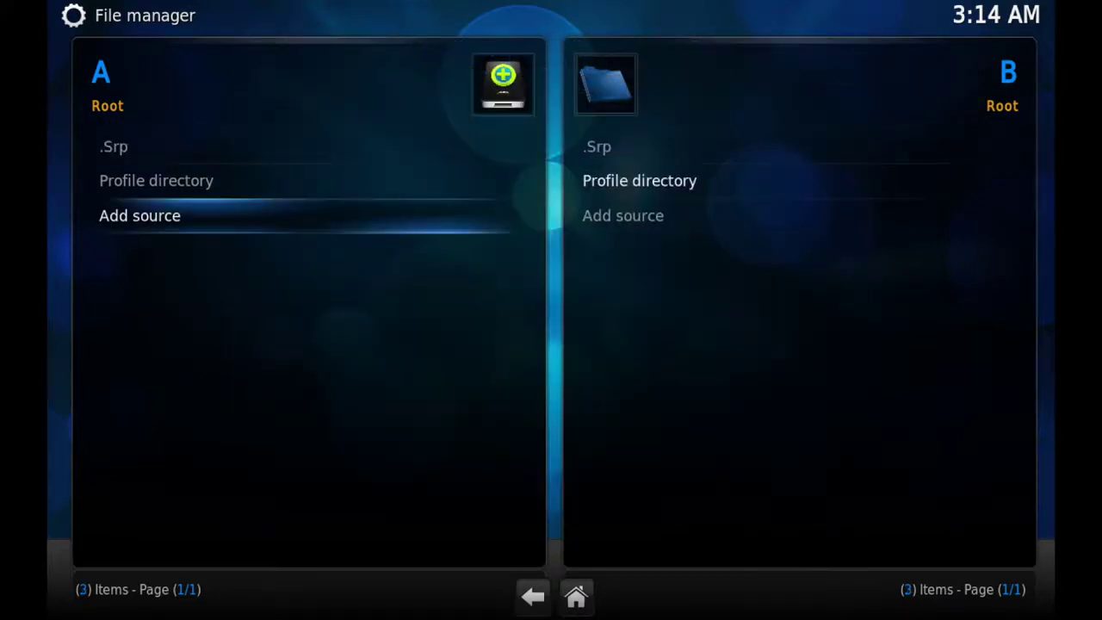
Open the .Srp source to check its folders, then return to the home screen.
key(Up)
key(Up)
key(Return)
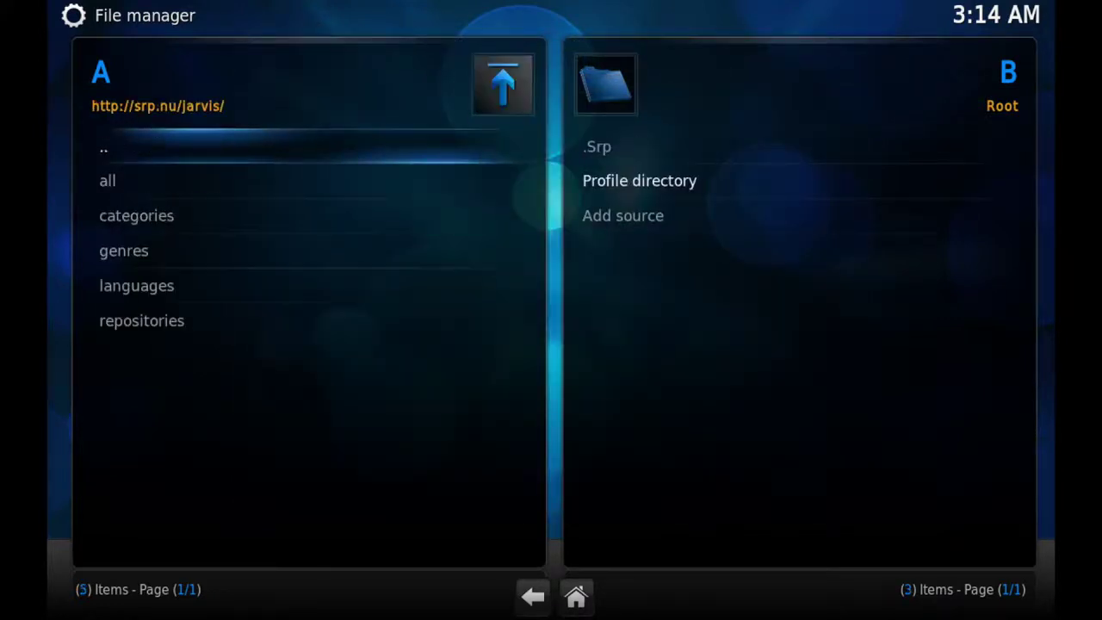
key(Return)
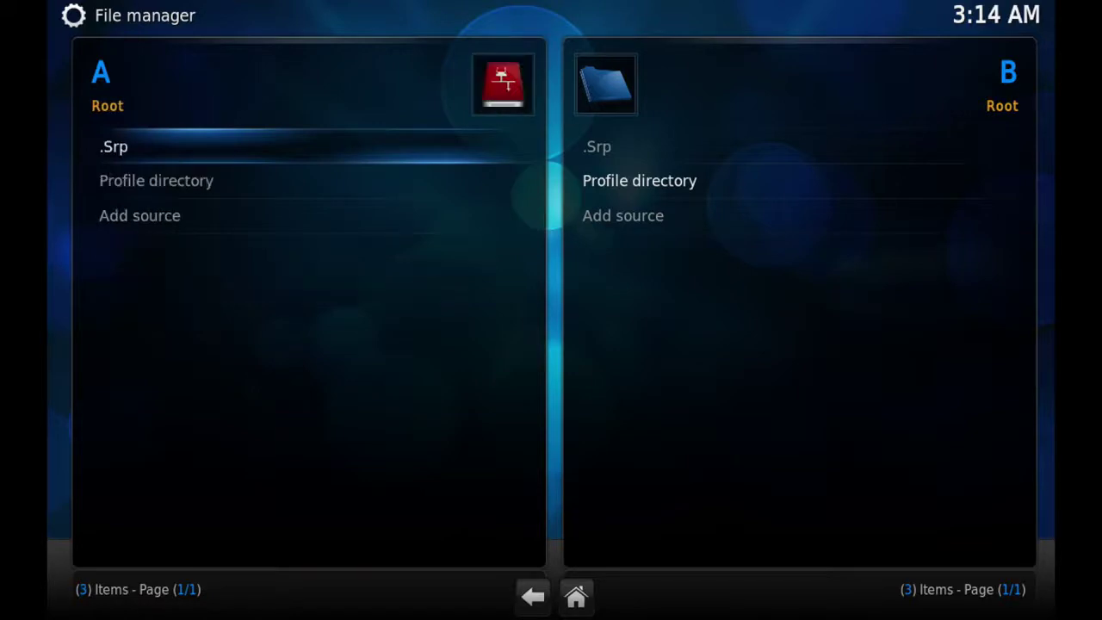
key(Escape)
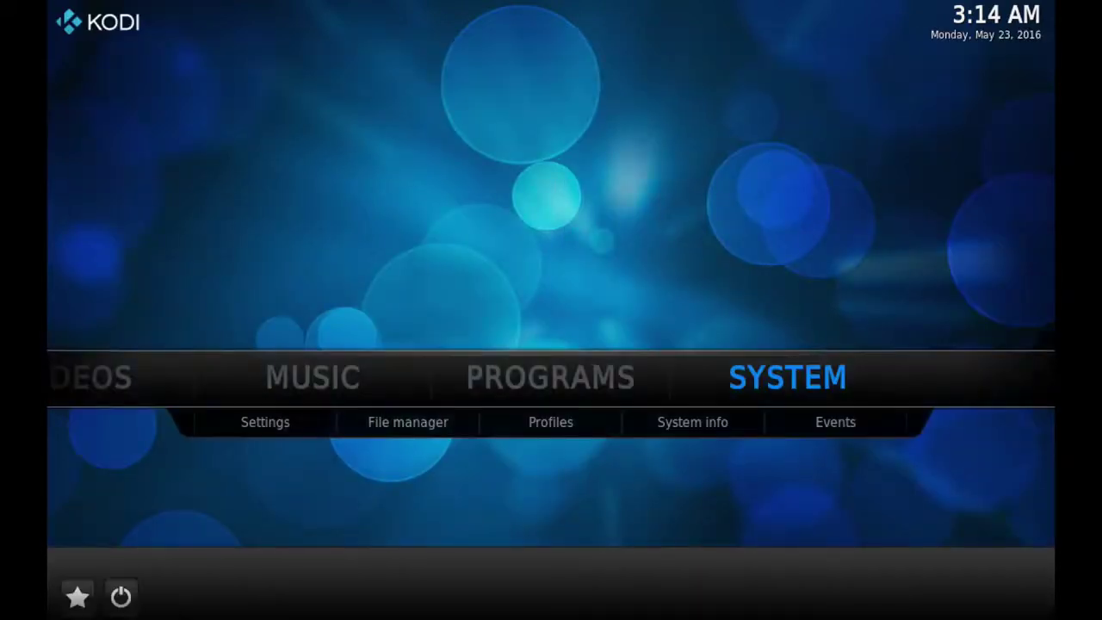
Go to Settings > Add-ons and choose Install from zip file.
key(Left)
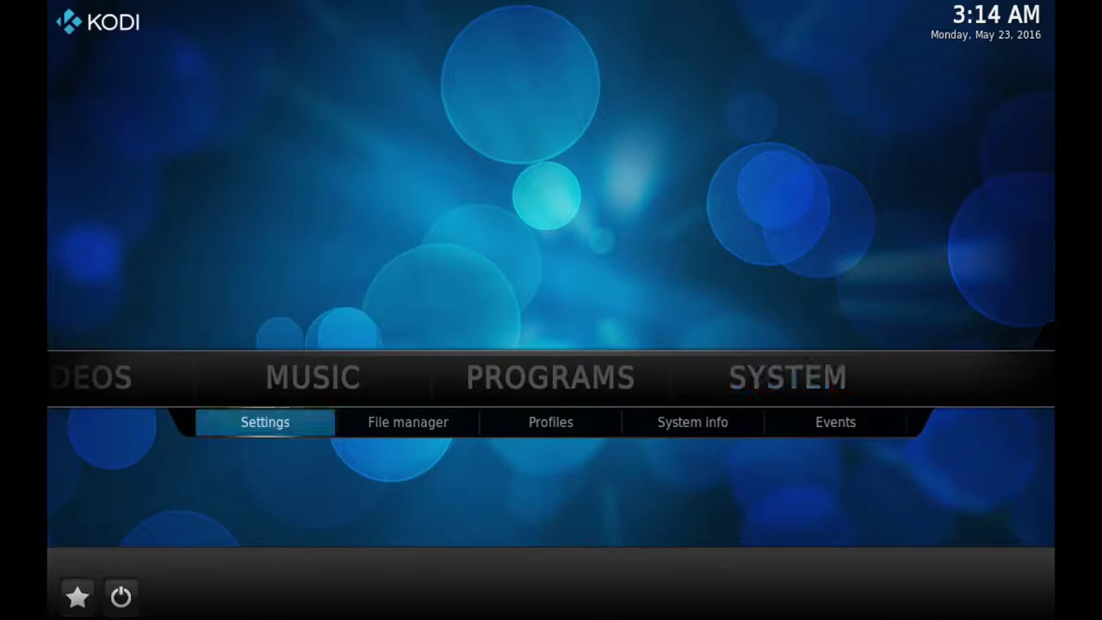
key(Return)
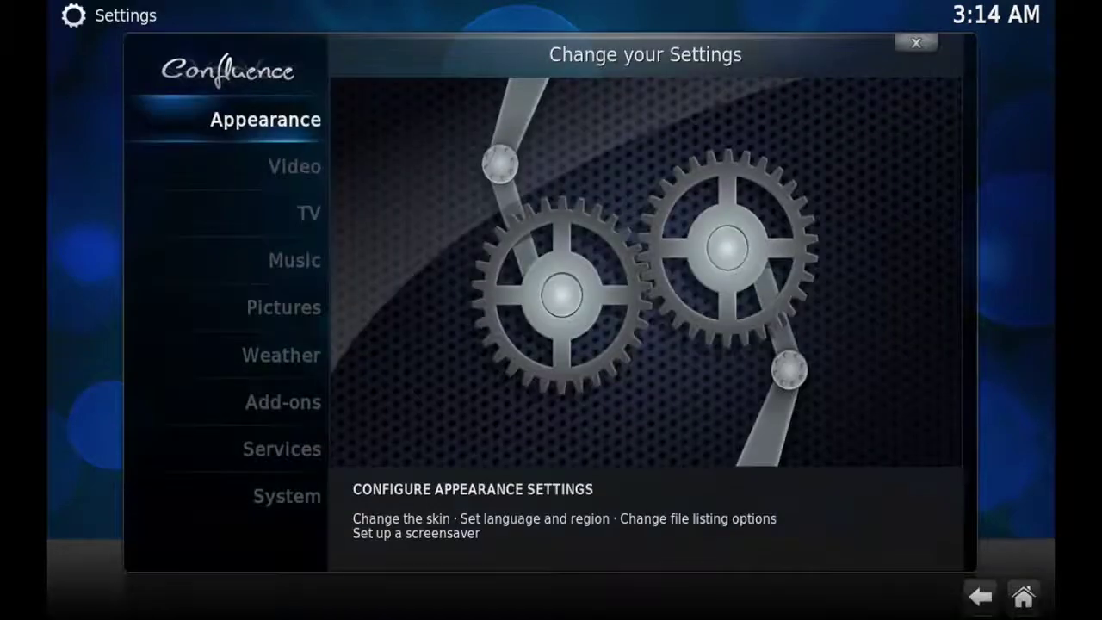
key(Down)
key(Down)
key(Down)
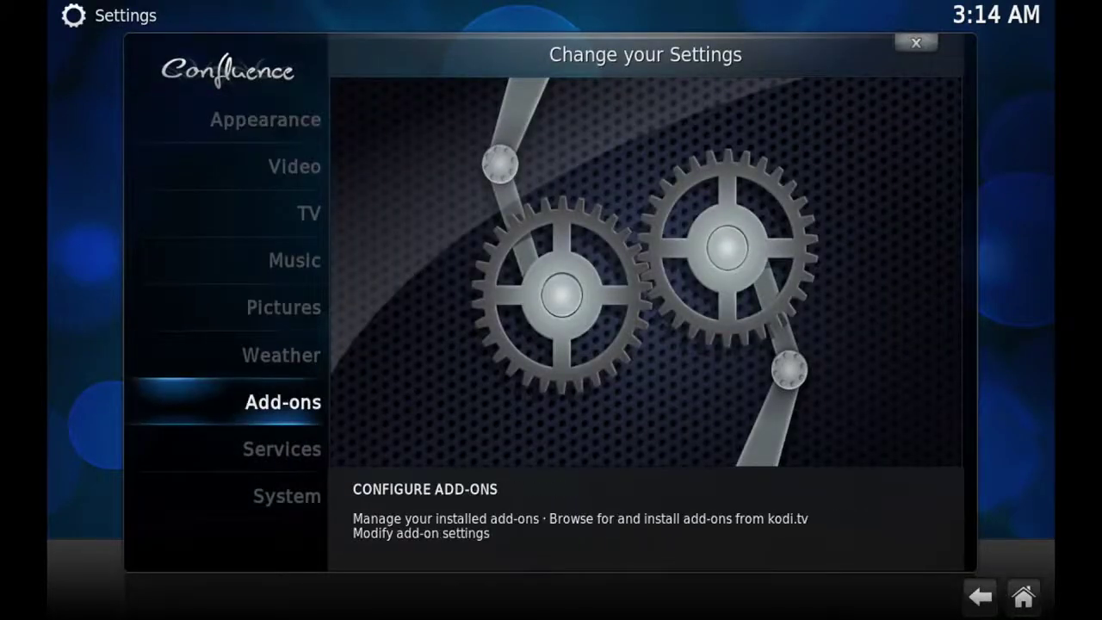
key(Return)
key(Down)
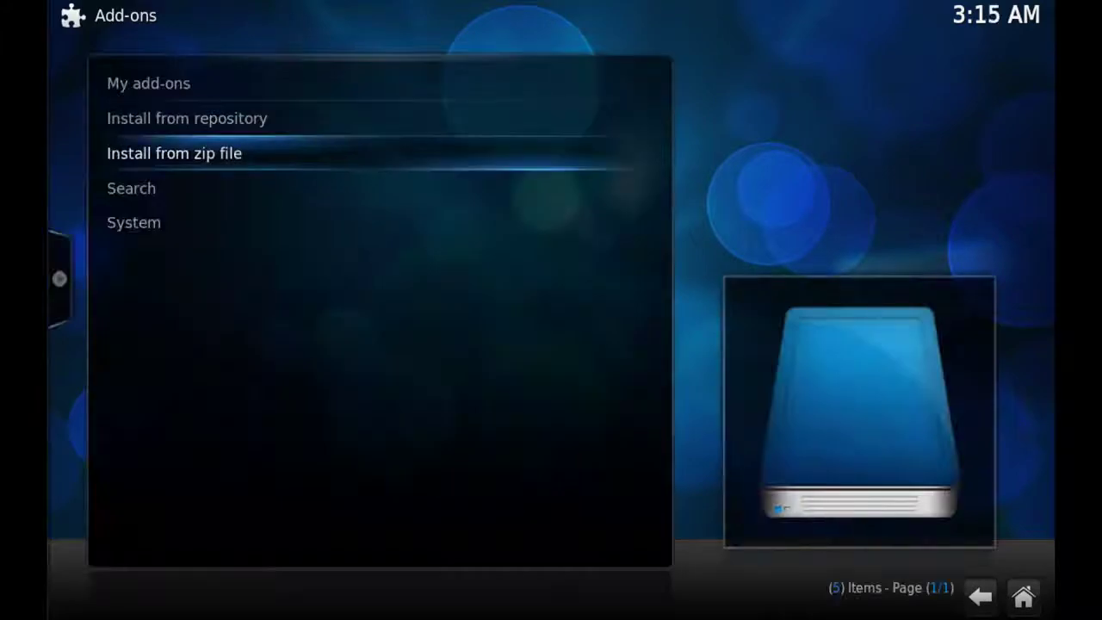
key(Return)
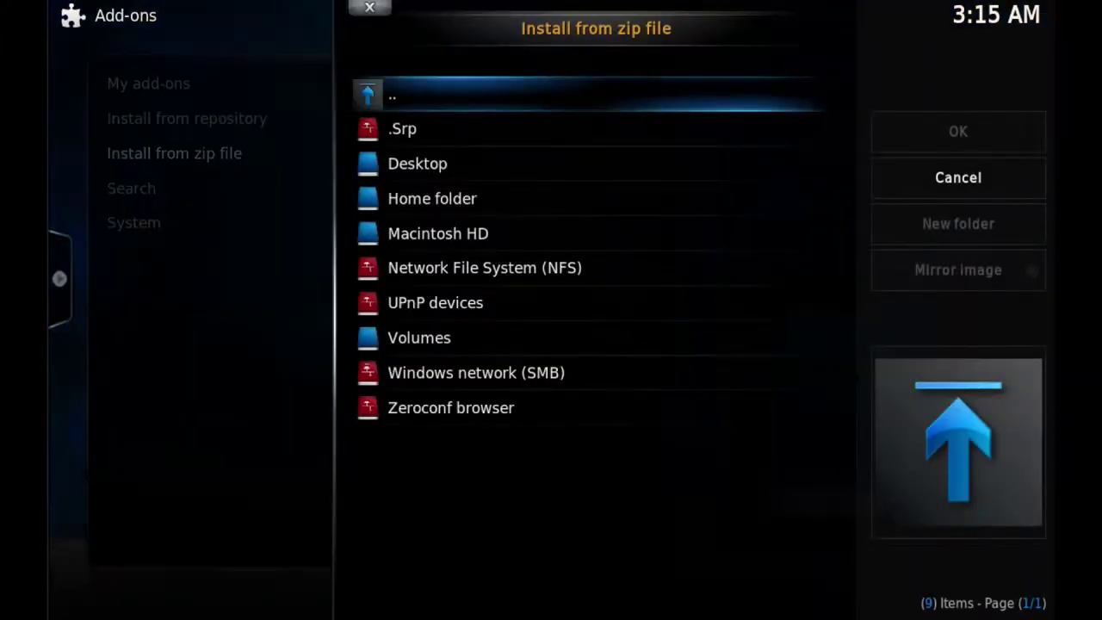
Install superrepo.kodi.jarvis.all-0.7.04.zip from the all folder of the .Srp source.
key(Down)
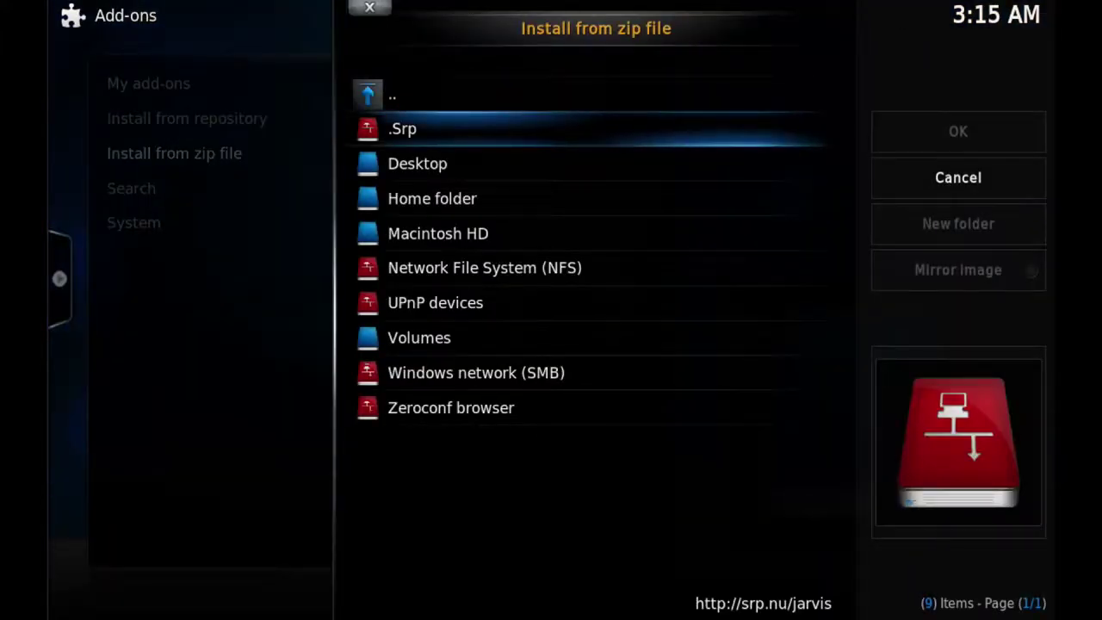
key(Return)
key(Down)
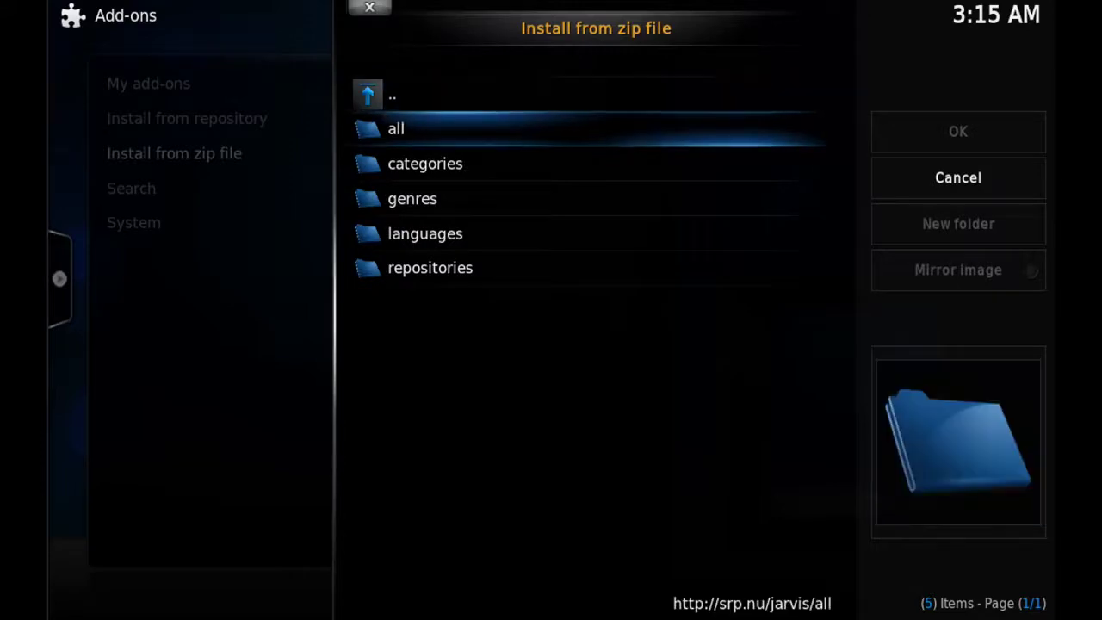
key(Return)
key(Down)
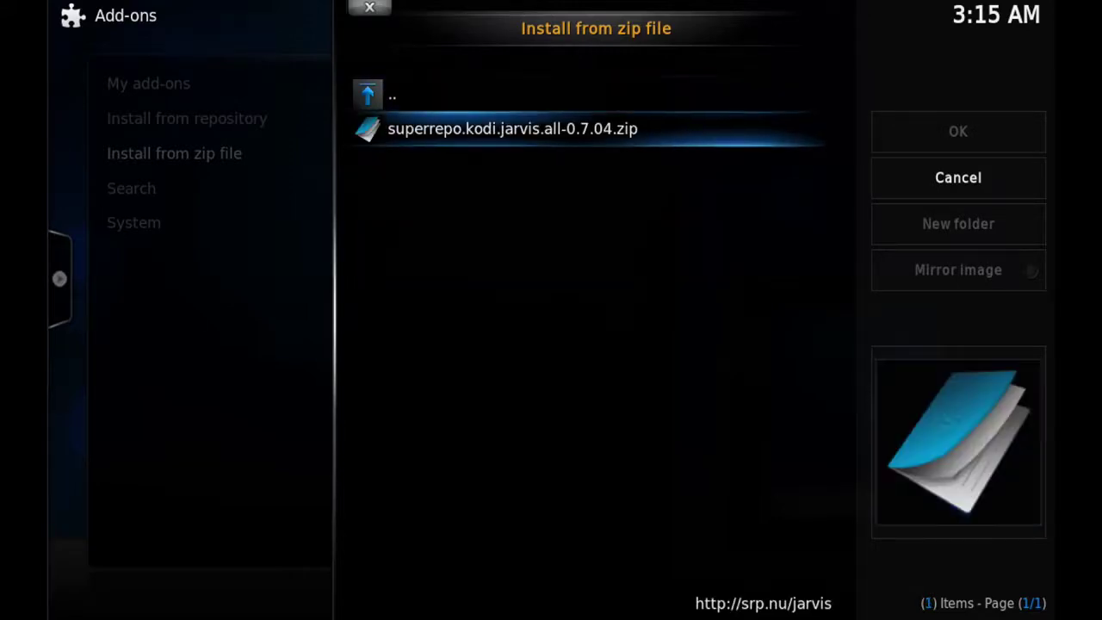
key(Return)
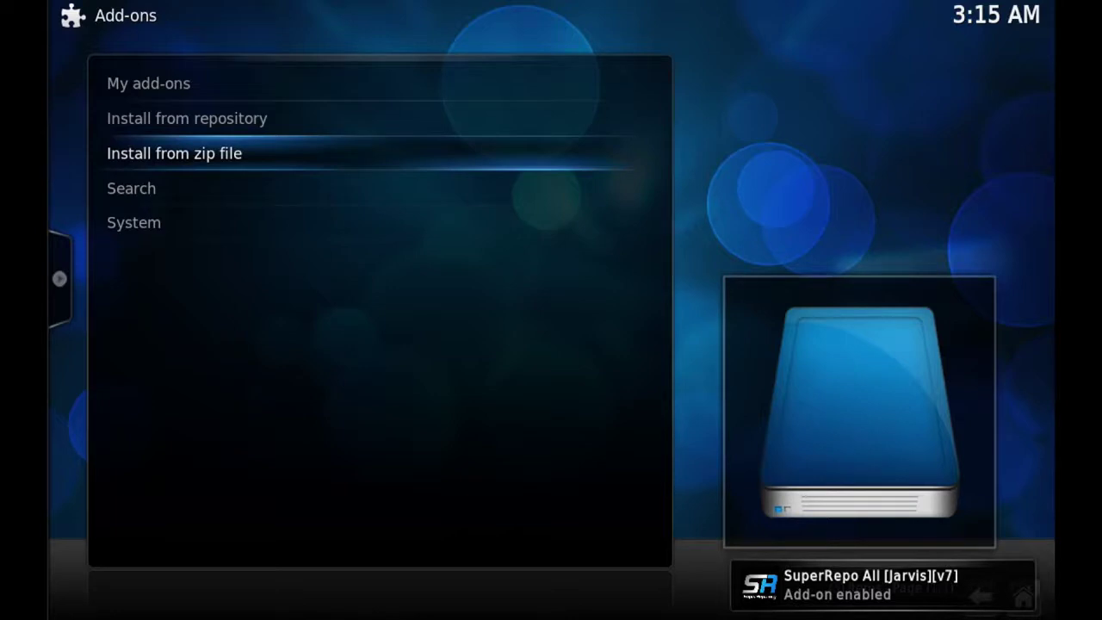
Browse Install from repository to SuperRepo All [Jarvis][v7] > Program add-ons.
key(Up)
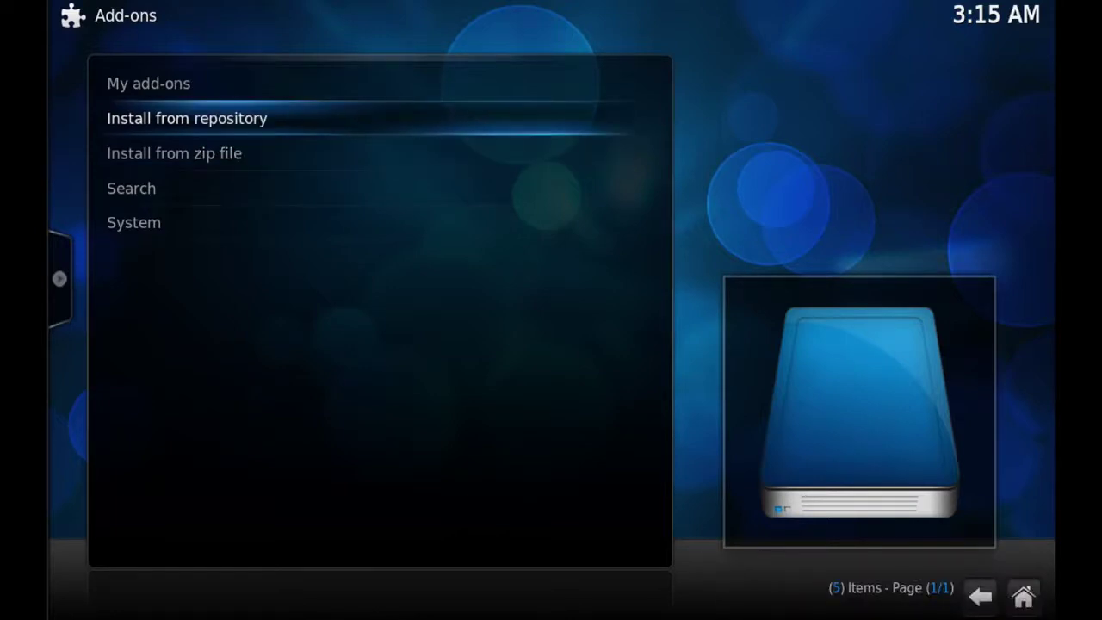
key(Return)
key(Down)
key(Down)
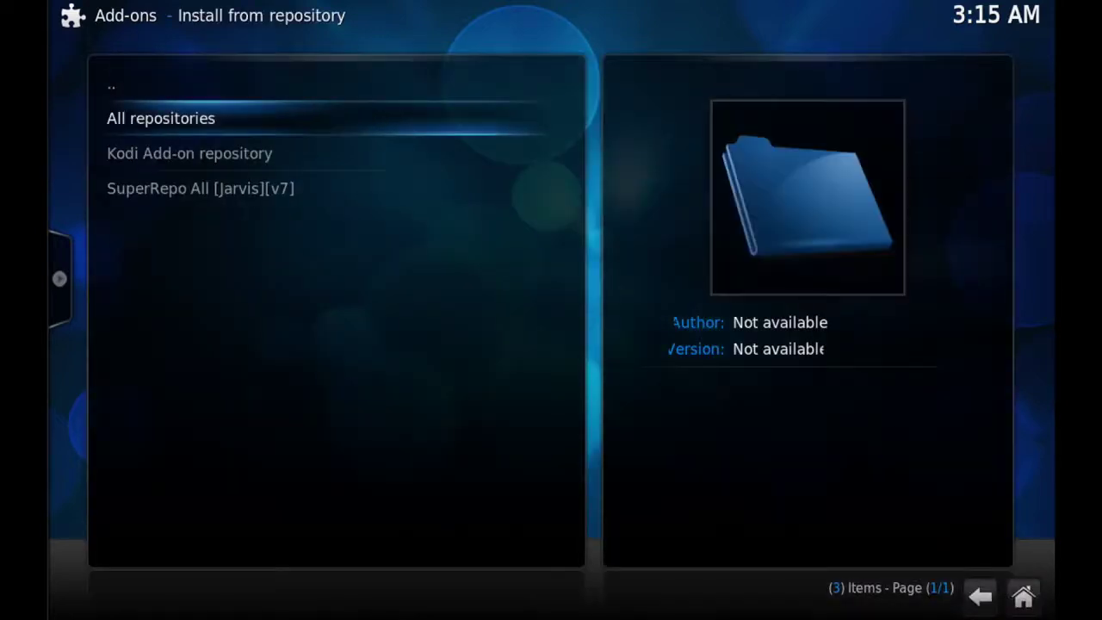
key(Down)
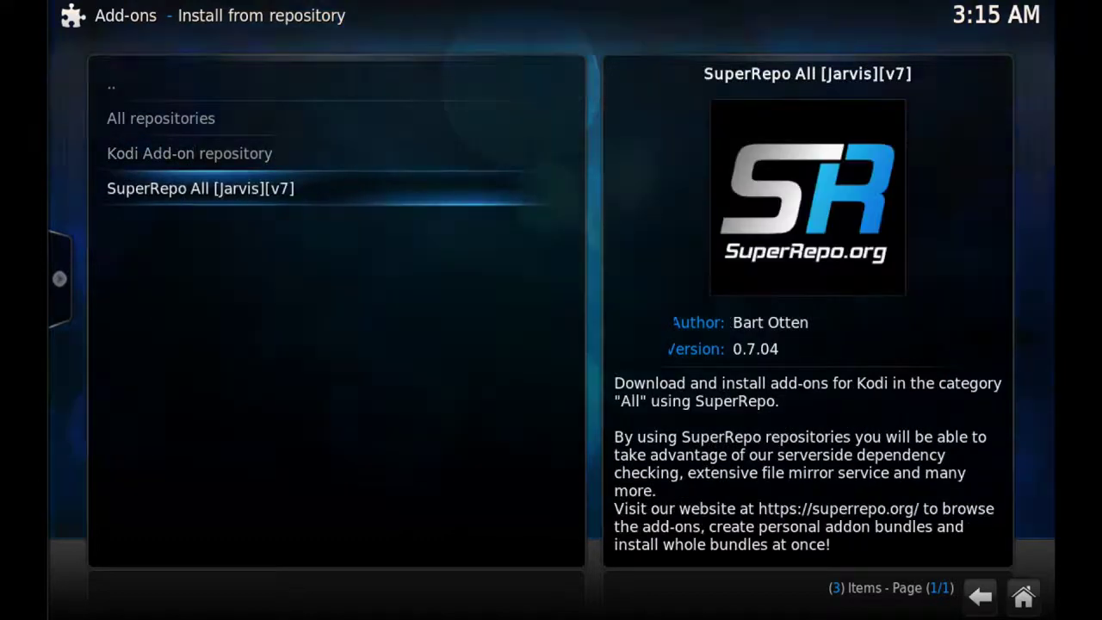
key(Return)
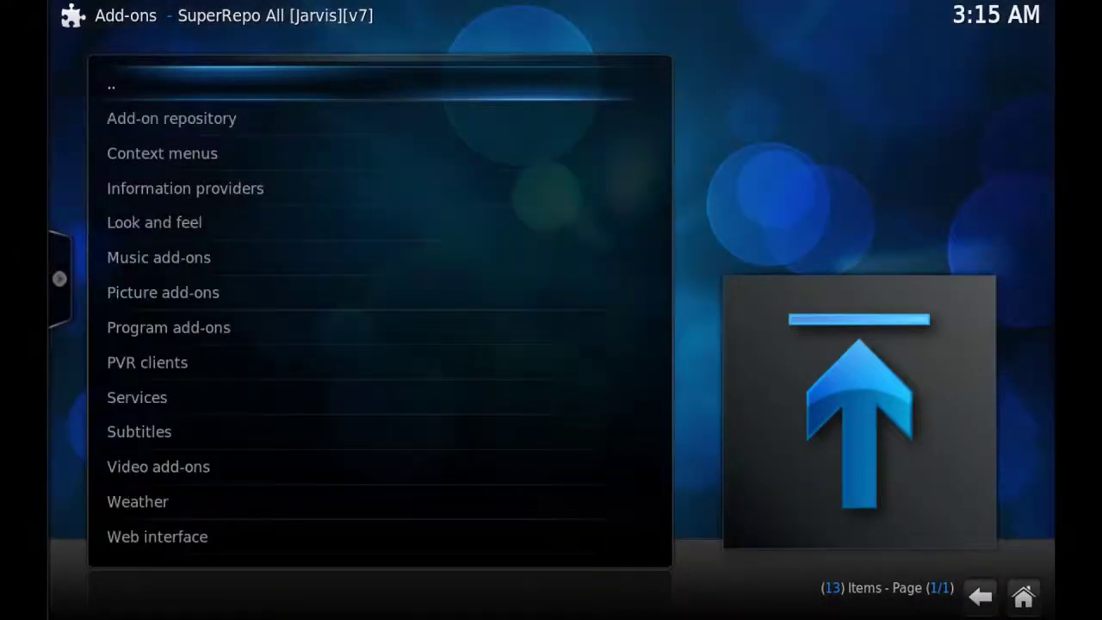
key(Down)
key(Down)
key(Down)
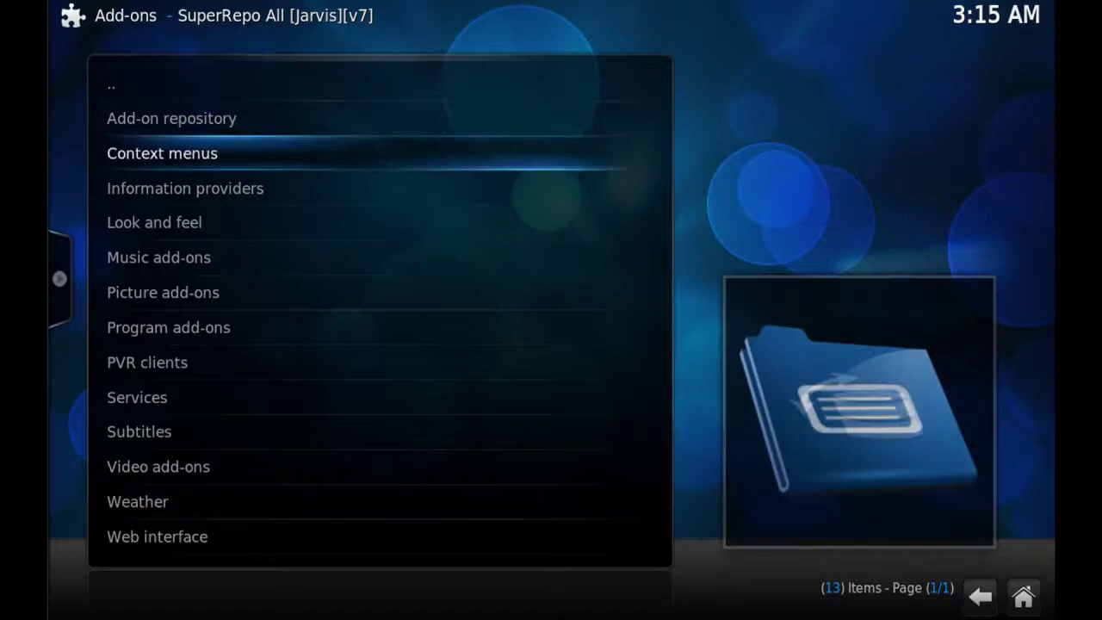
key(Down)
key(Down)
key(Down)
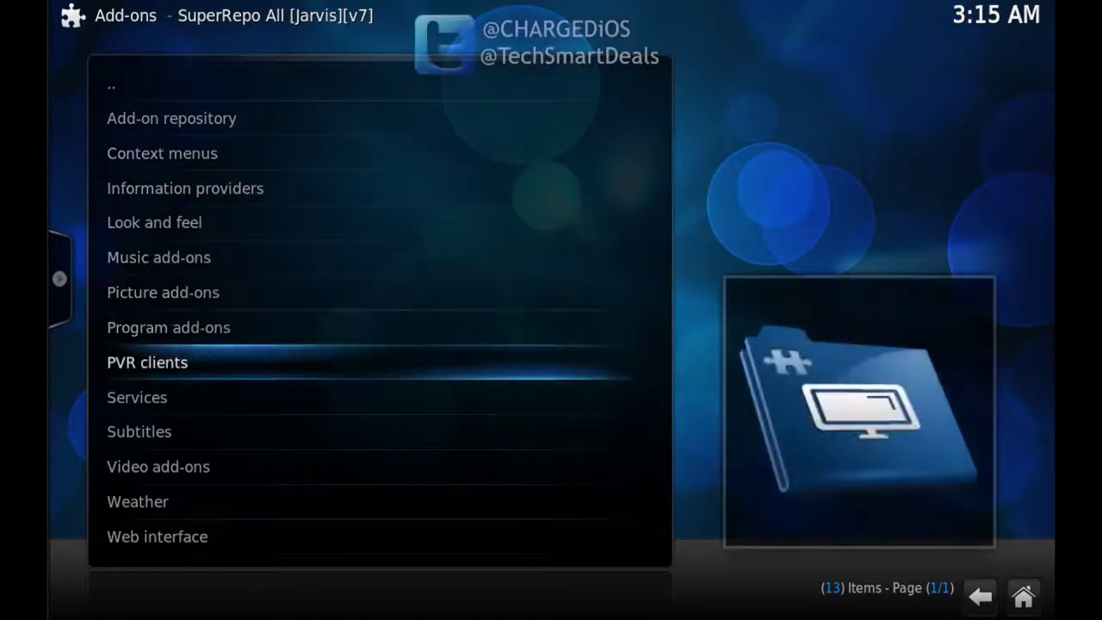
key(Up)
key(Return)
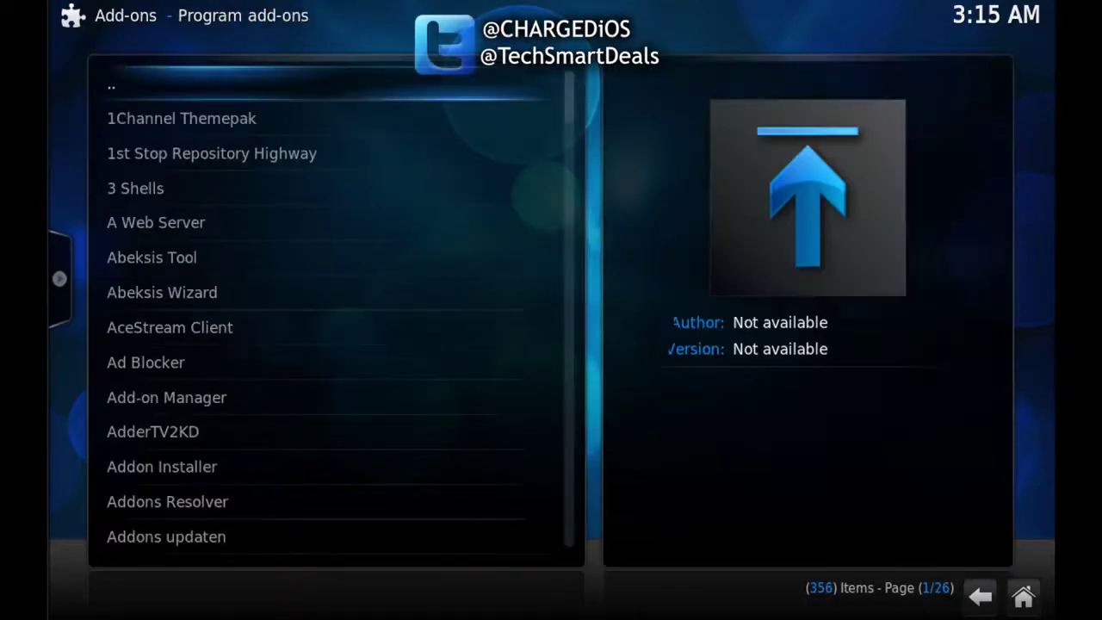
Install Addon Installer 1.2.6 from the Program add-ons list.
key(Down)
key(Down)
key(Down)
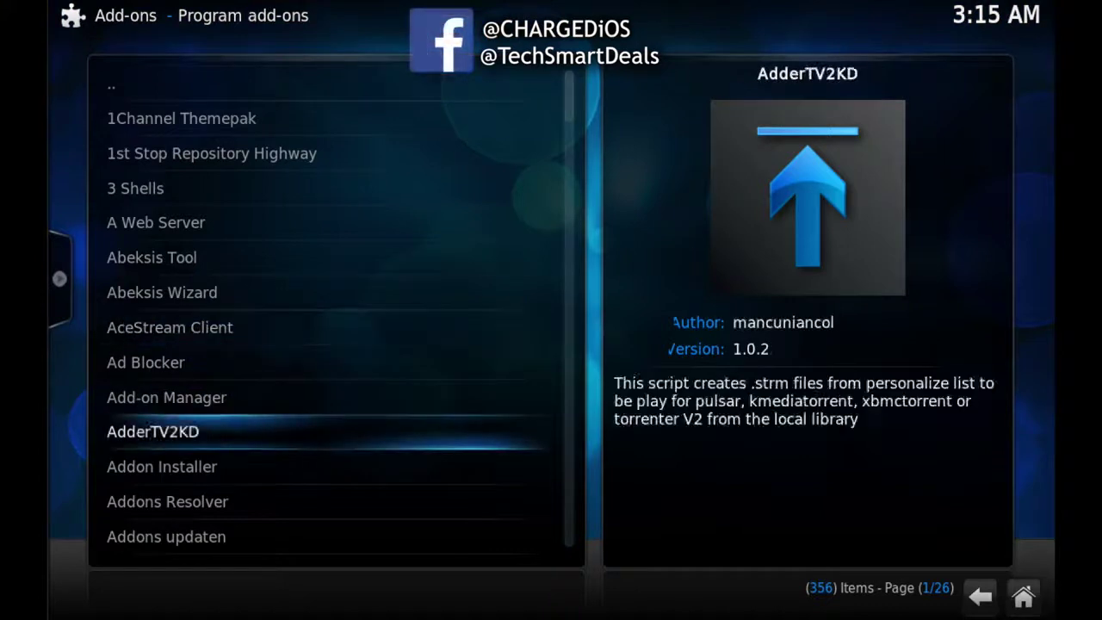
key(Down)
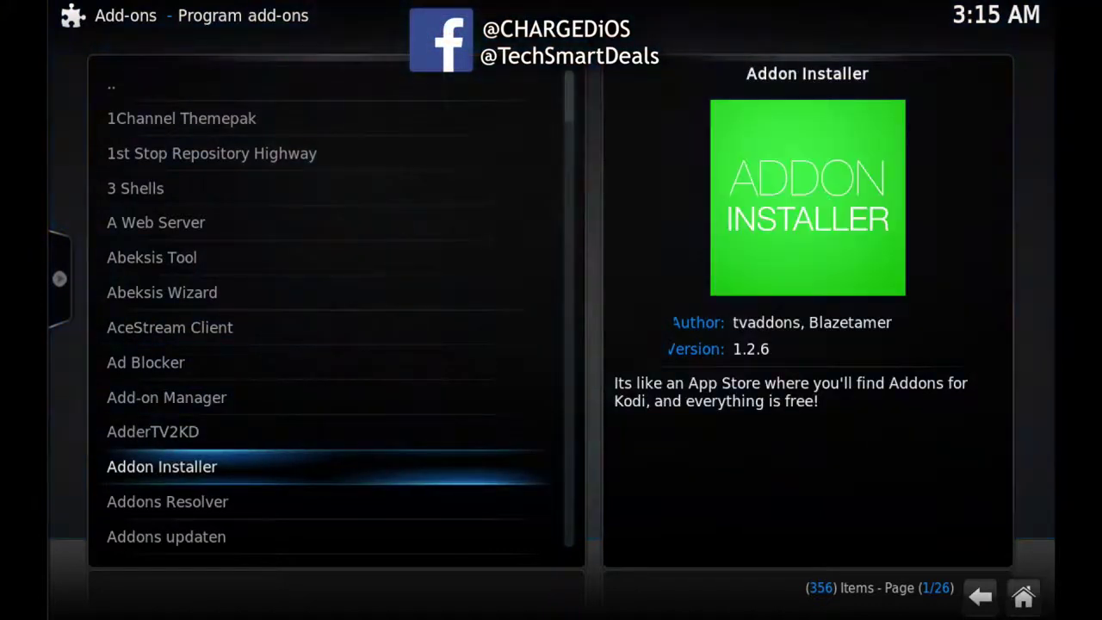
key(Return)
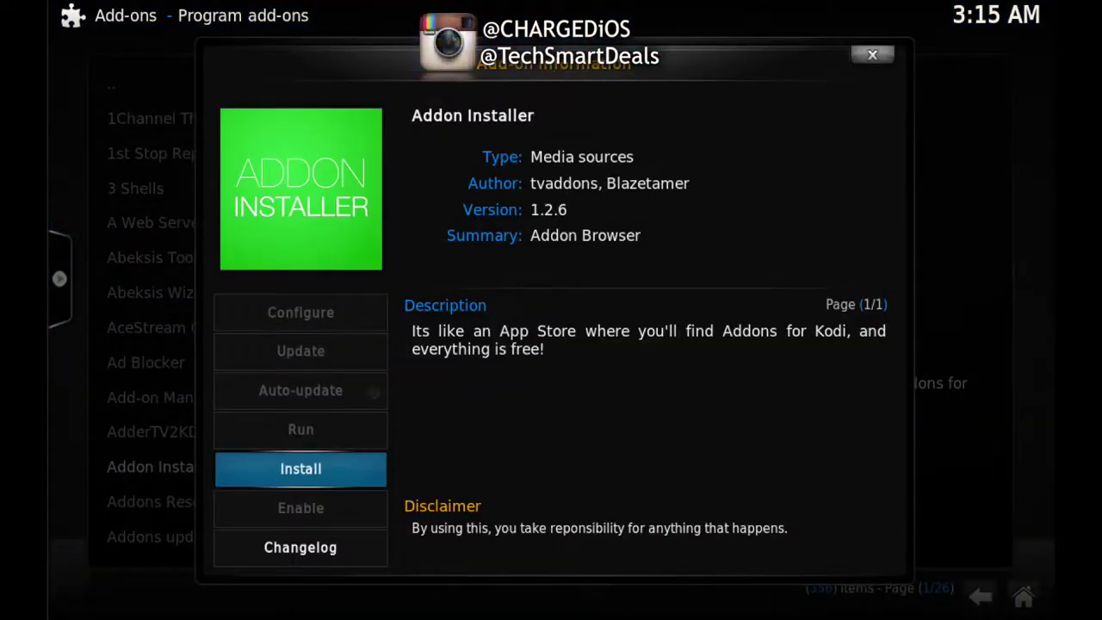
key(Return)
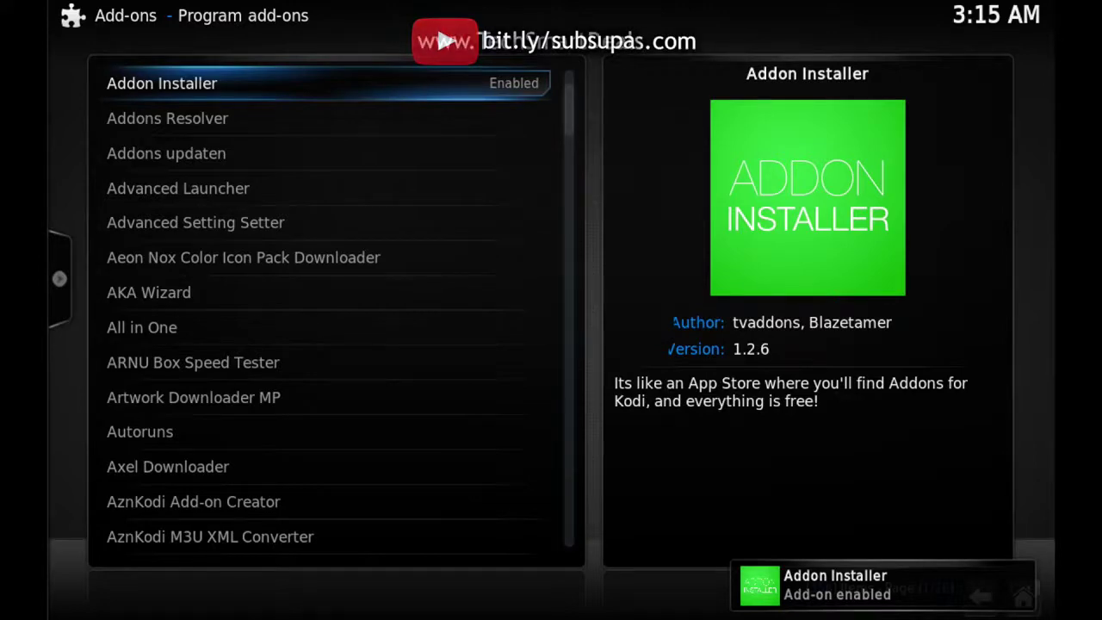
Back out of the add-on menus to the home screen and highlight PROGRAMS.
key(BackSpace)
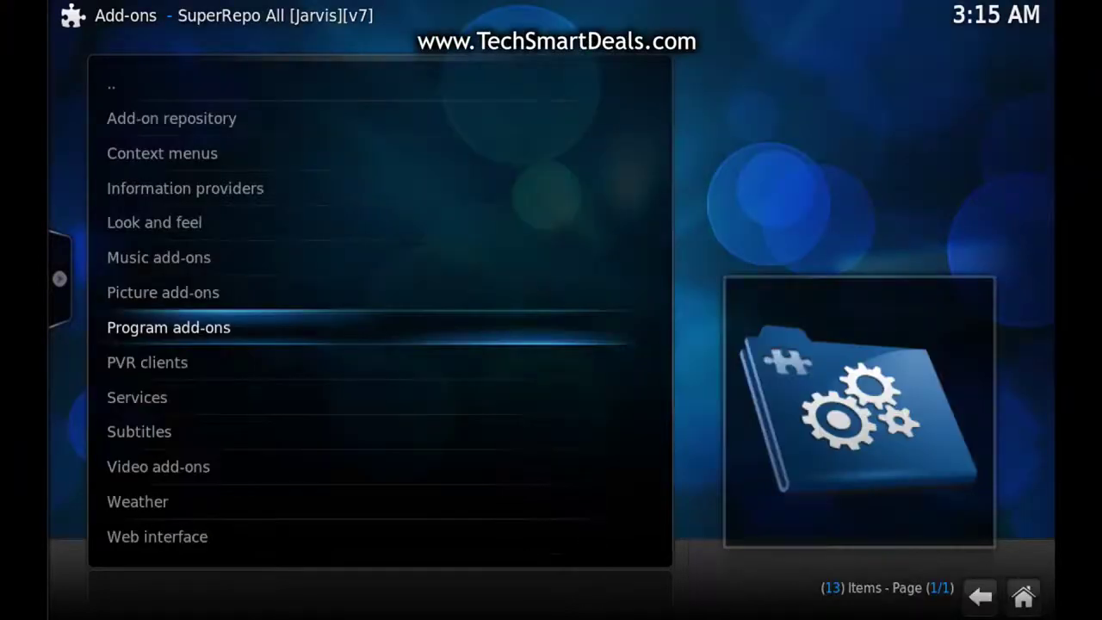
key(BackSpace)
key(BackSpace)
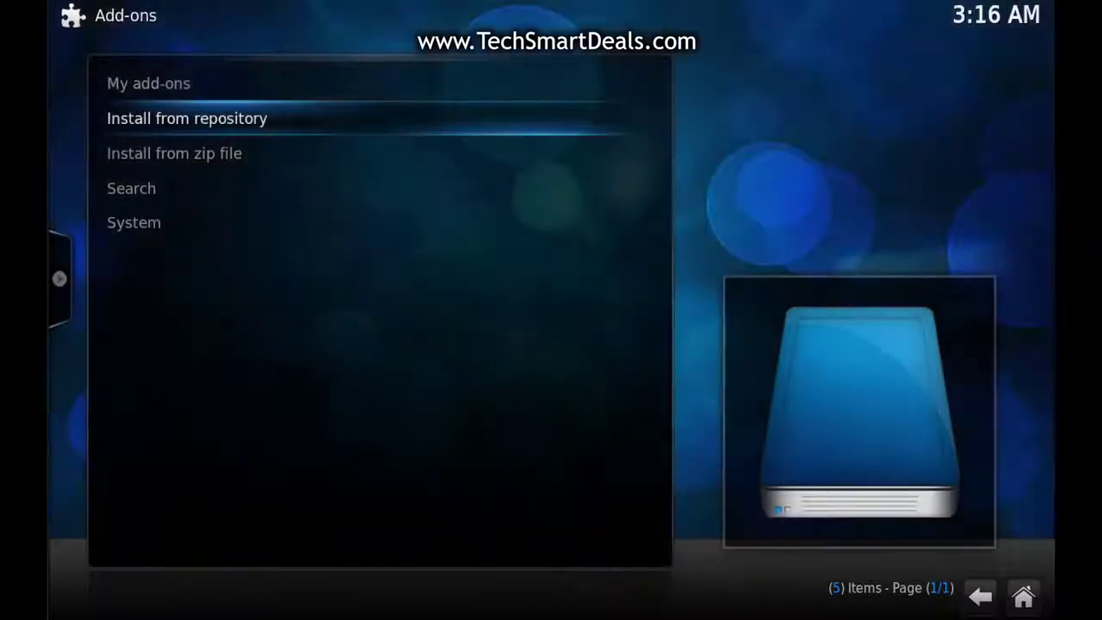
key(BackSpace)
key(BackSpace)
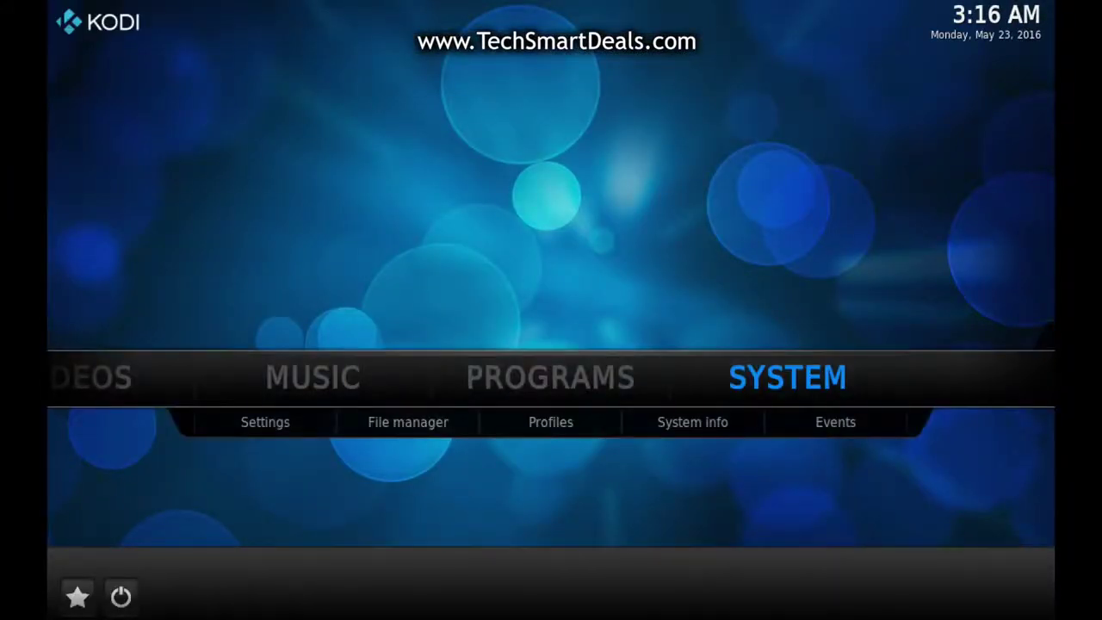
key(Left)
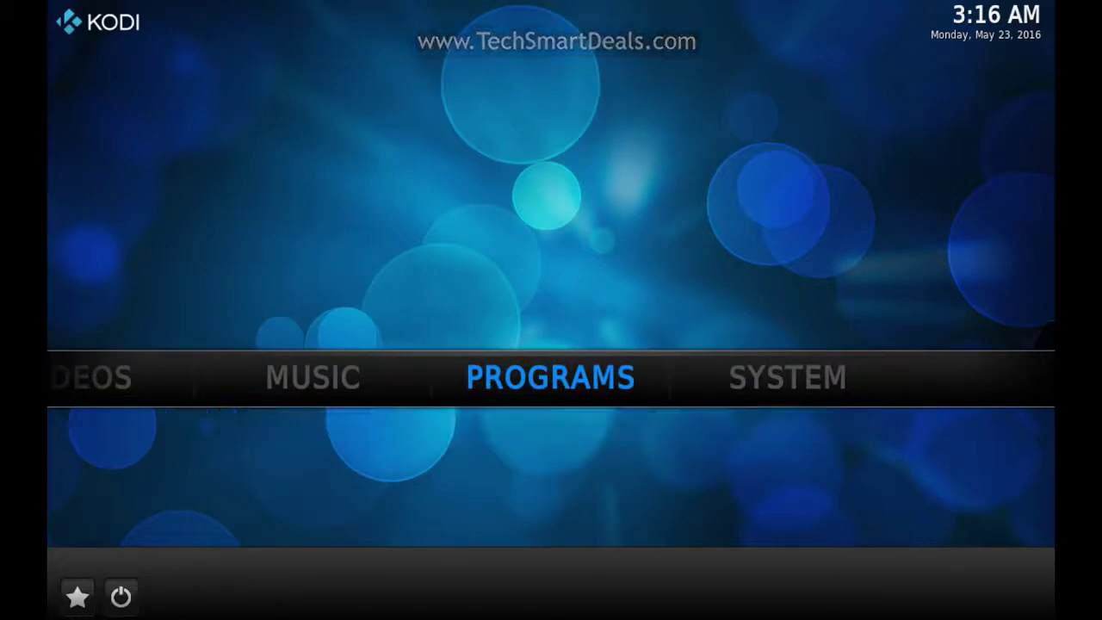
Launch Addon Installer from Program add-ons and run its add-on search for Evolve.
key(Down)
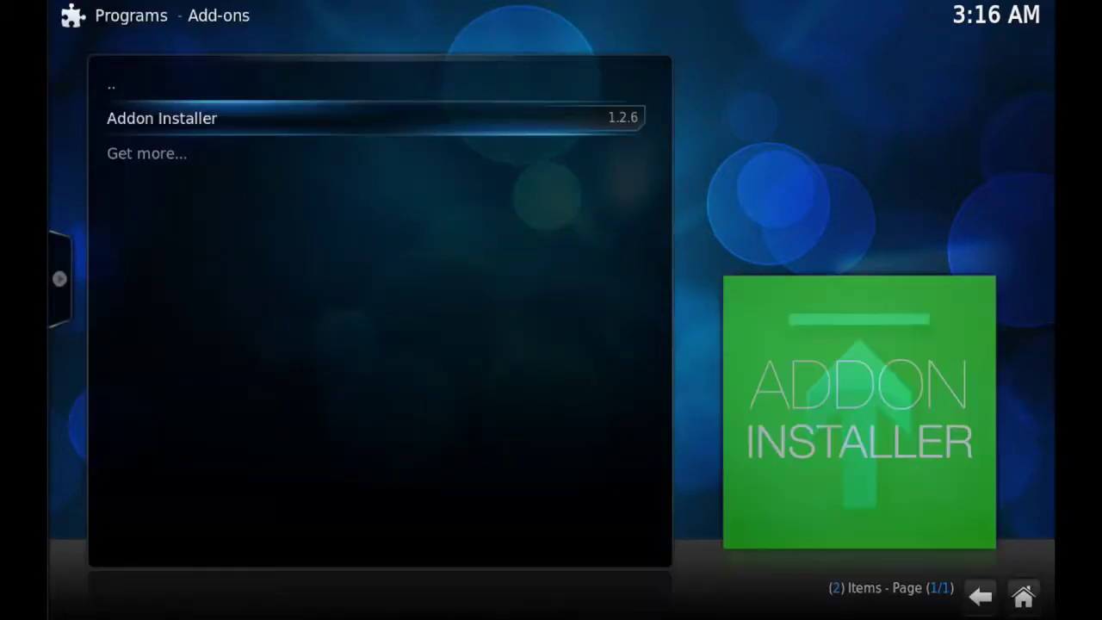
key(Return)
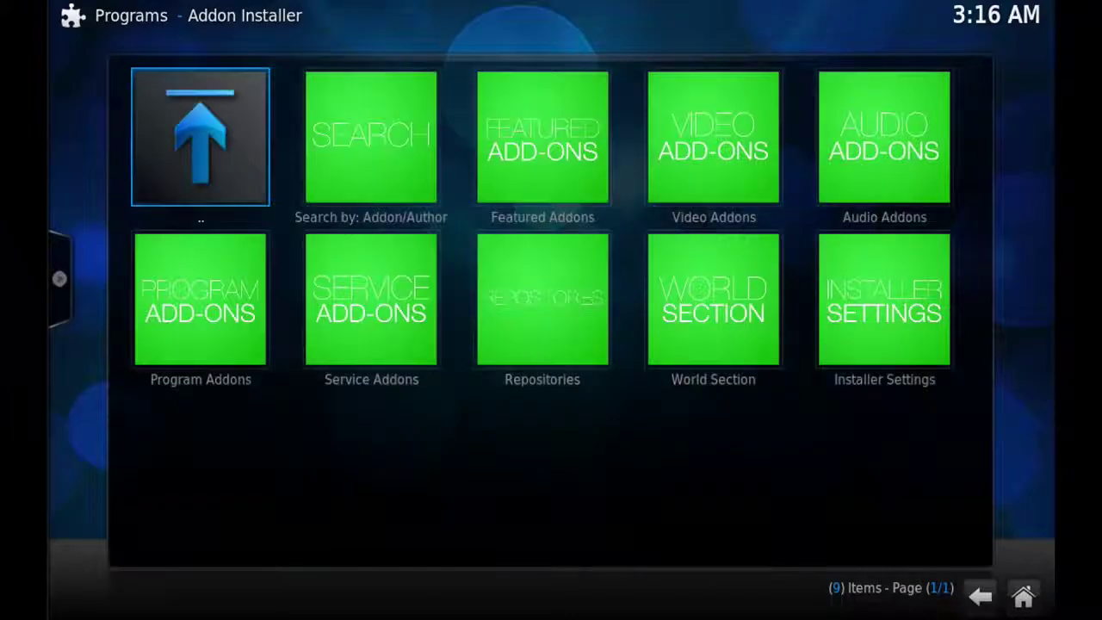
key(Right)
key(Return)
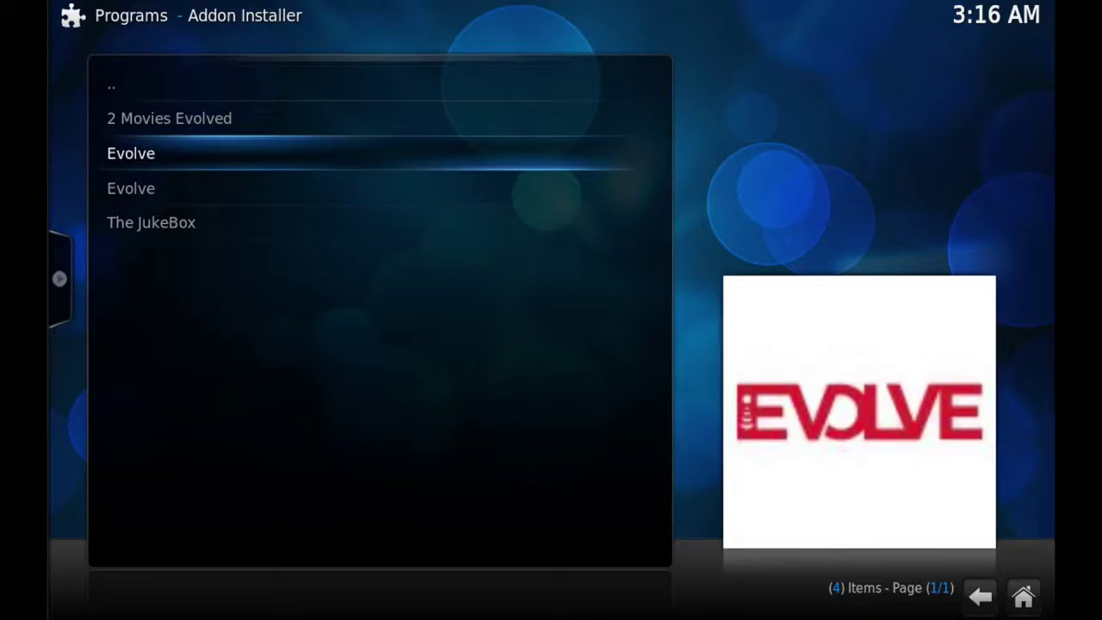
Open the first Evolve result and confirm installing Evolve v0.0.1 with its repository.
key(Down)
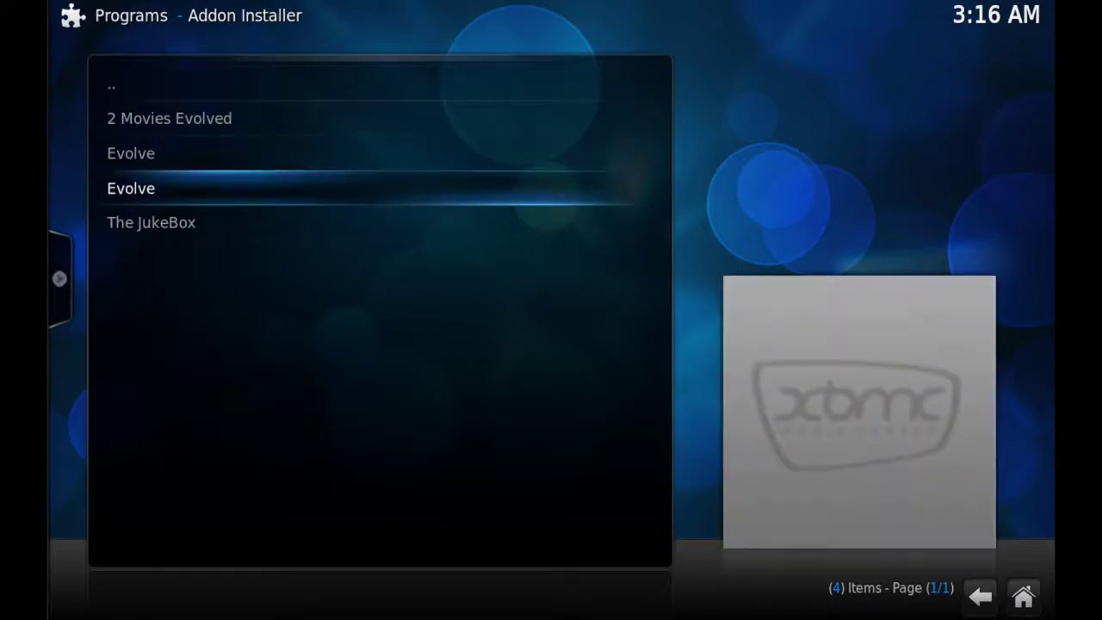
key(Up)
key(Return)
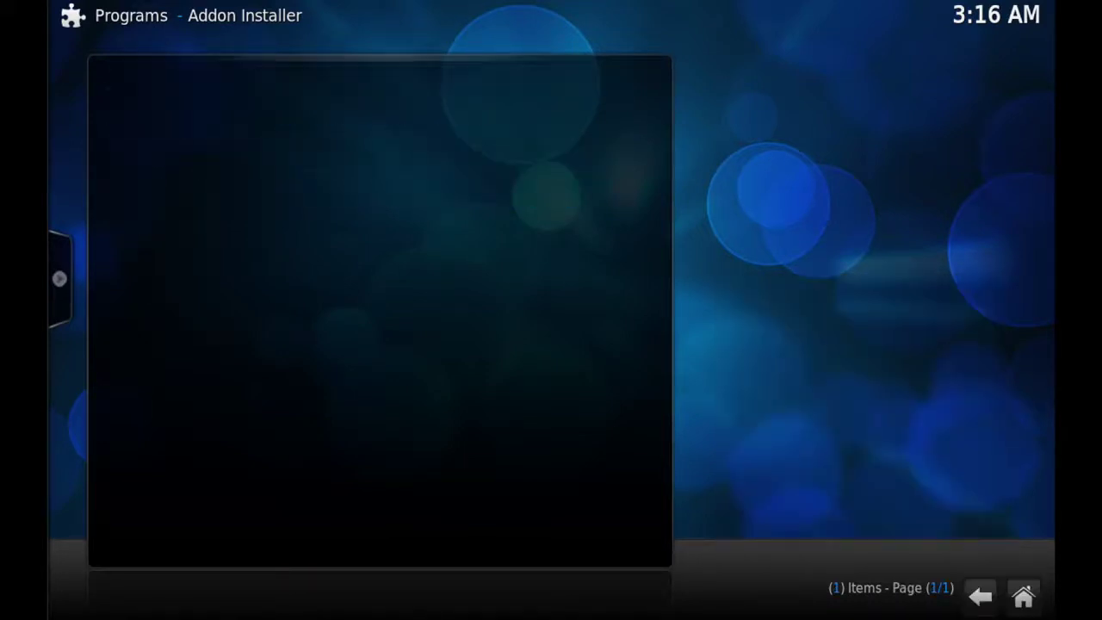
key(Right)
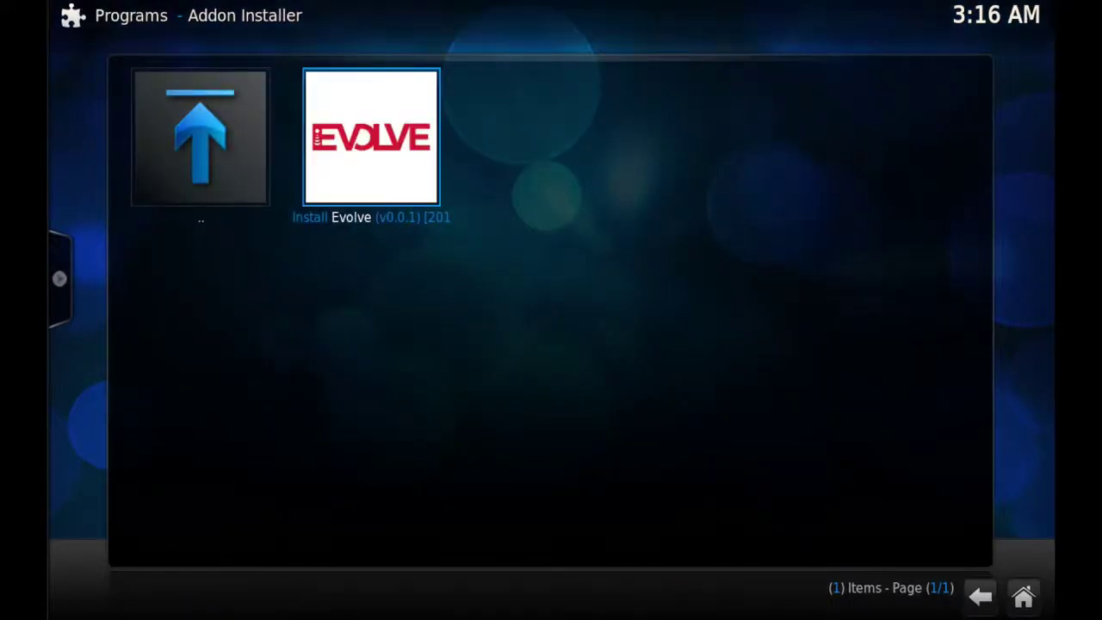
key(Return)
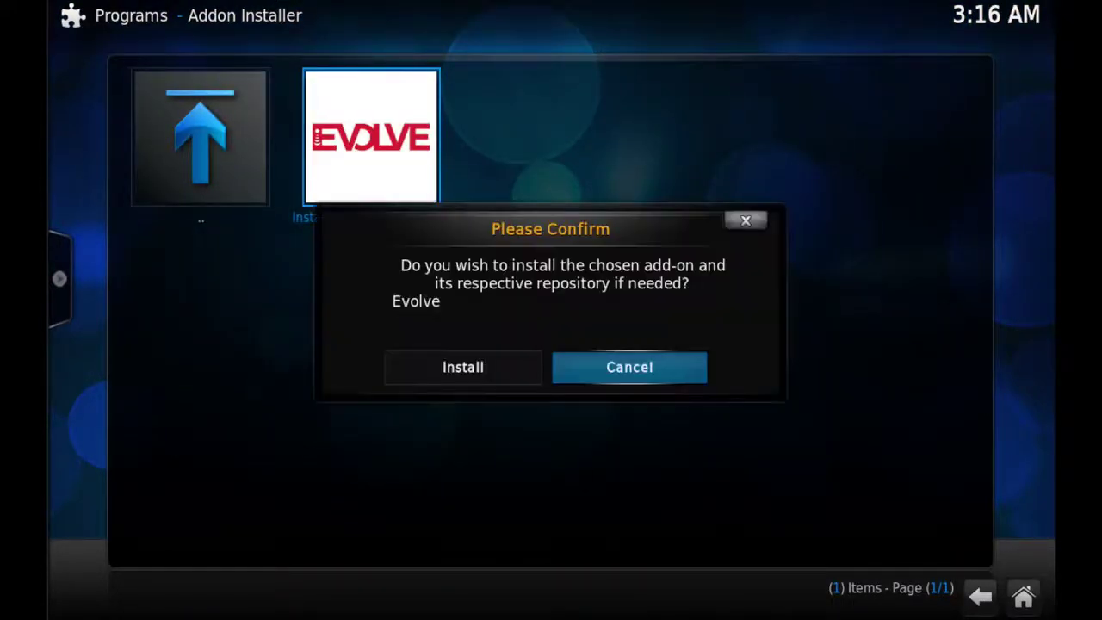
key(Left)
key(Return)
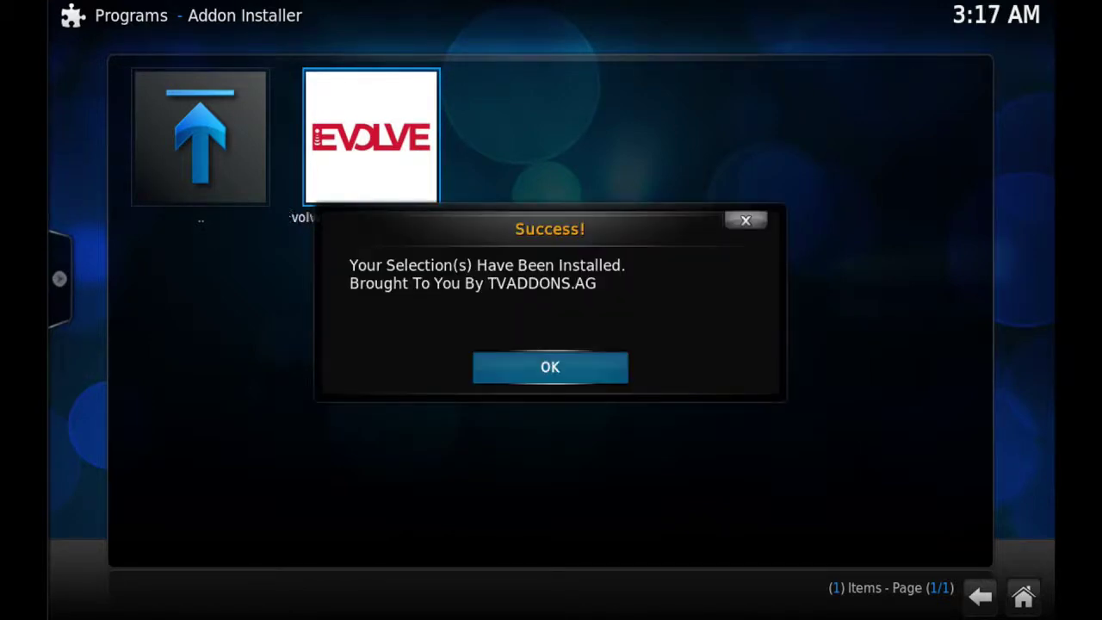
Dismiss the Success! dialog, then launch Evolve from Videos > Add-ons.
key(Return)
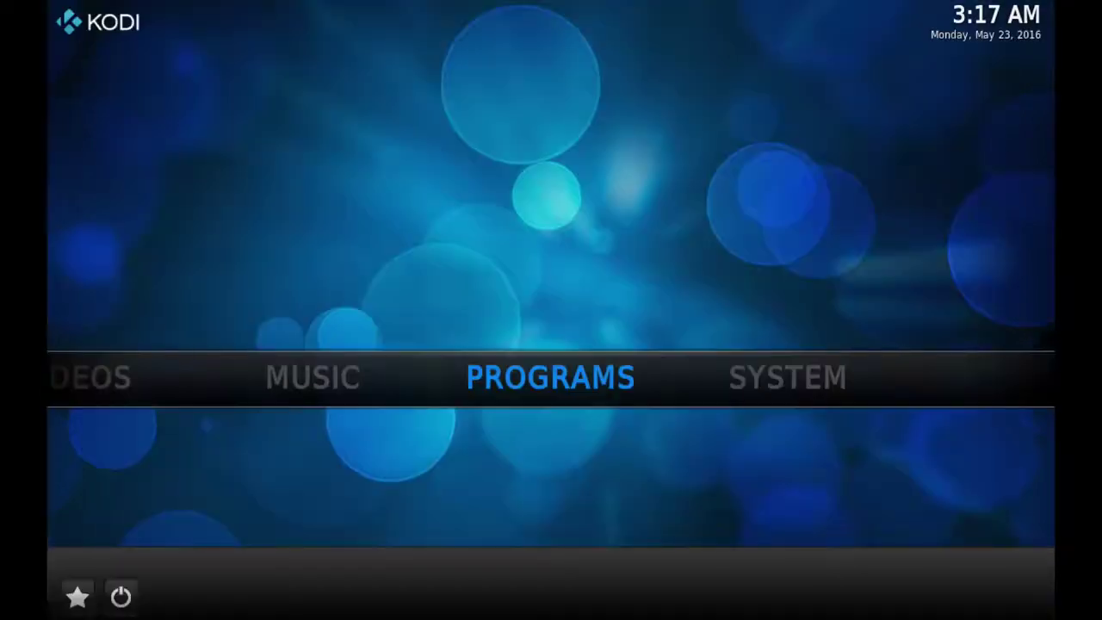
key(Left)
key(Left)
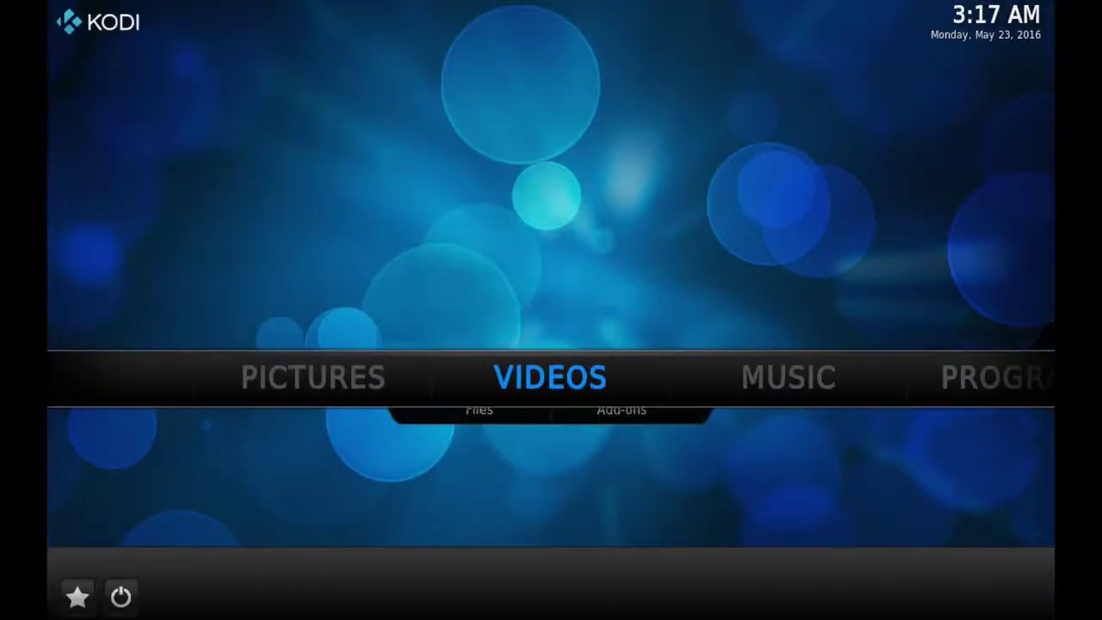
key(Down)
key(Right)
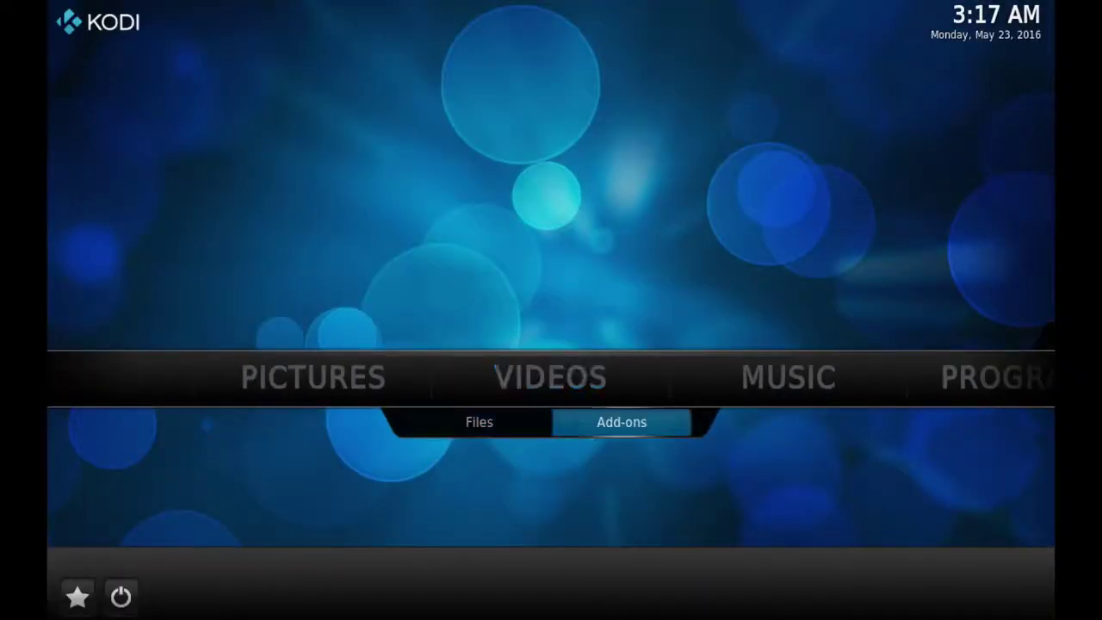
key(Return)
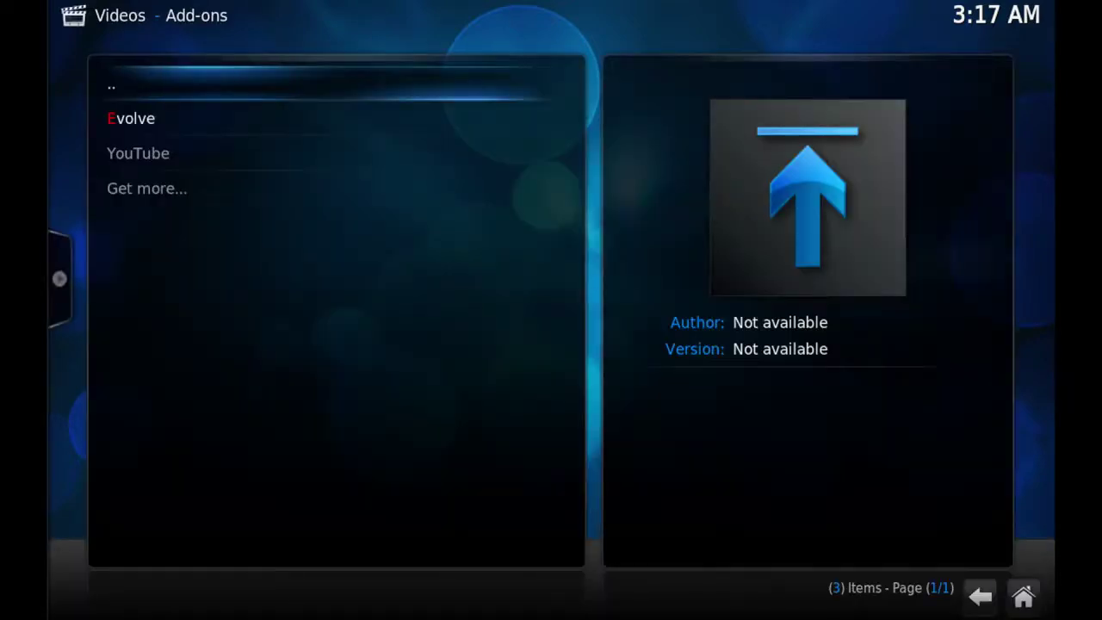
key(Down)
key(Return)
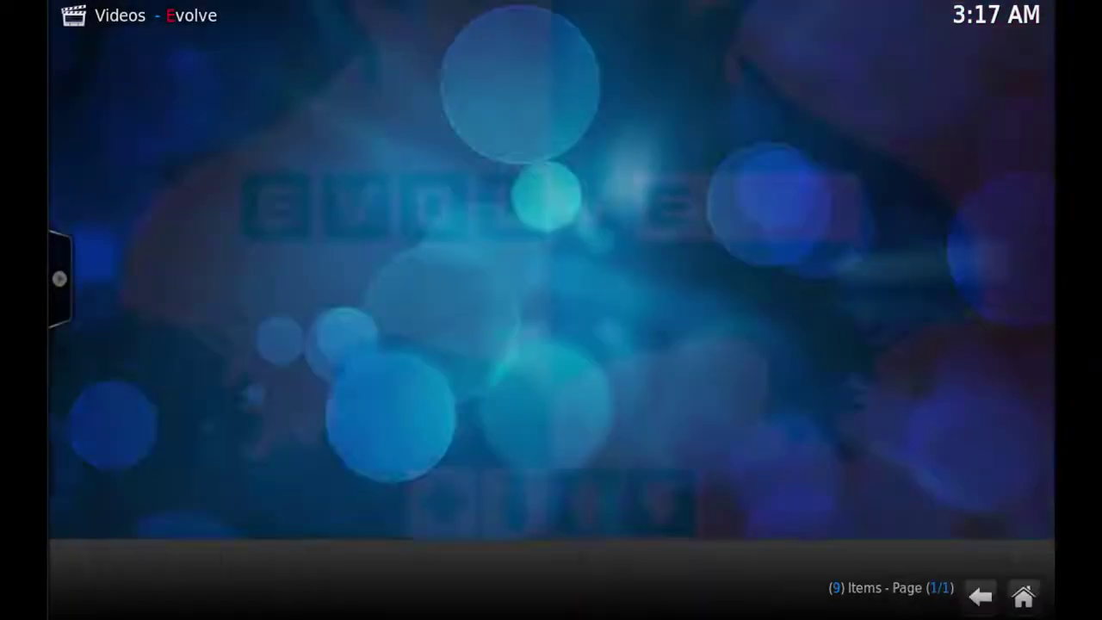
key(Right)
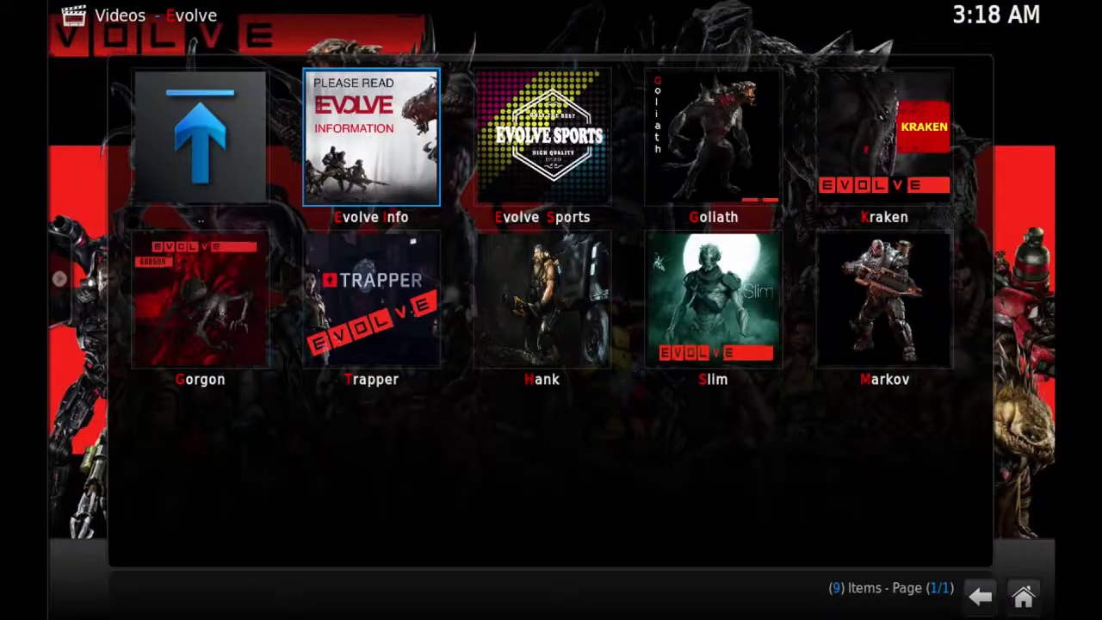
key(Down)
key(Up)
key(Right)
key(Right)
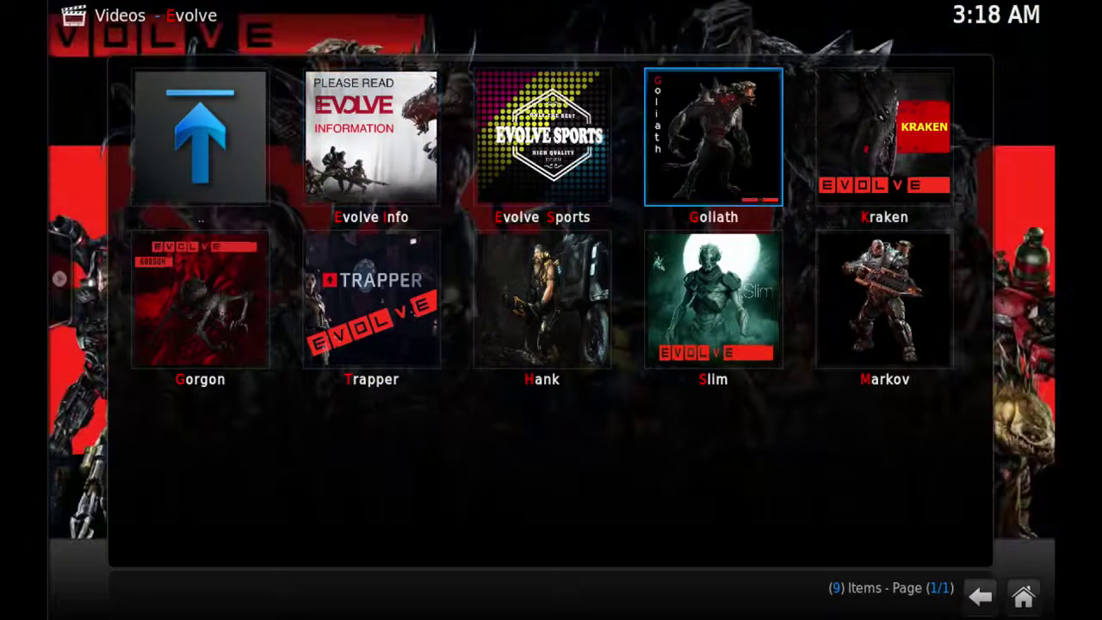
key(Return)
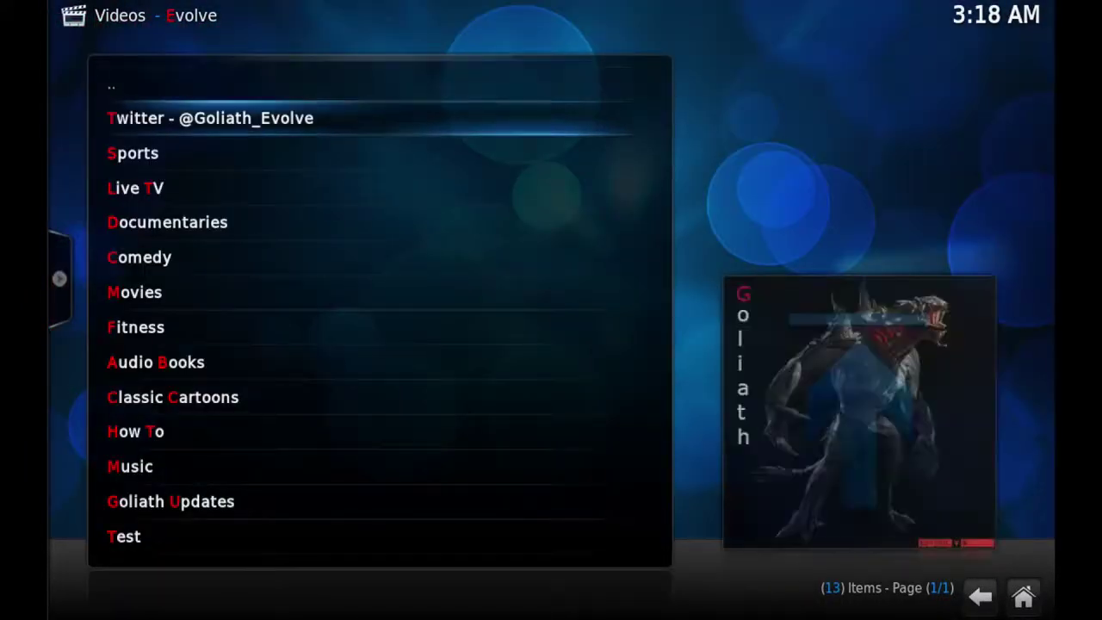
key(Down)
key(Down)
key(Down)
key(Down)
key(Up)
key(Up)
key(Up)
key(Up)
key(Up)
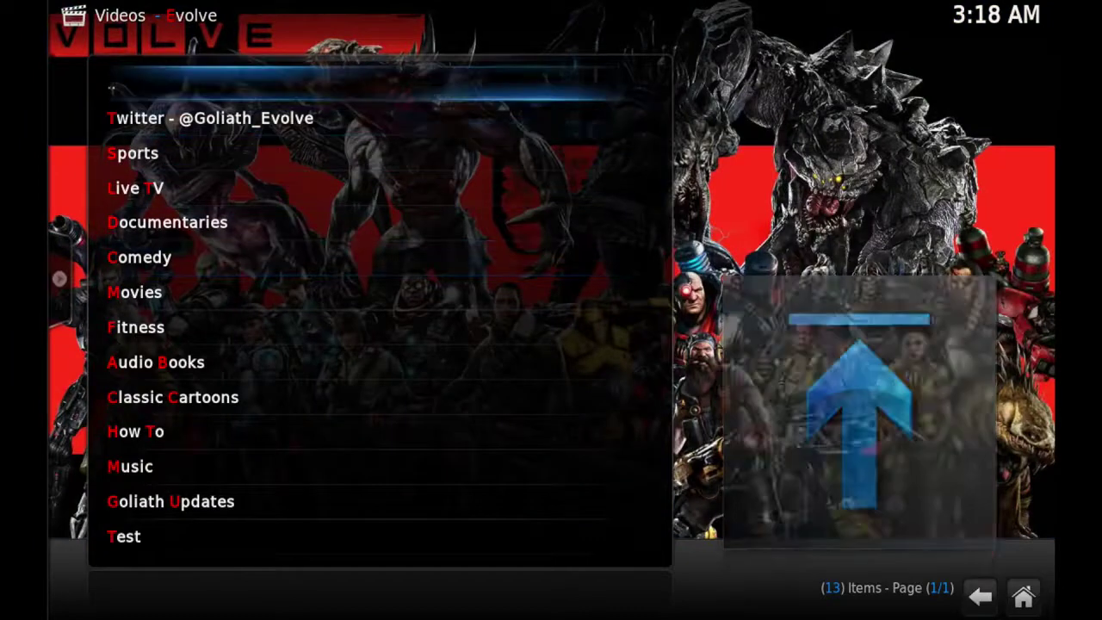
key(Return)
key(Right)
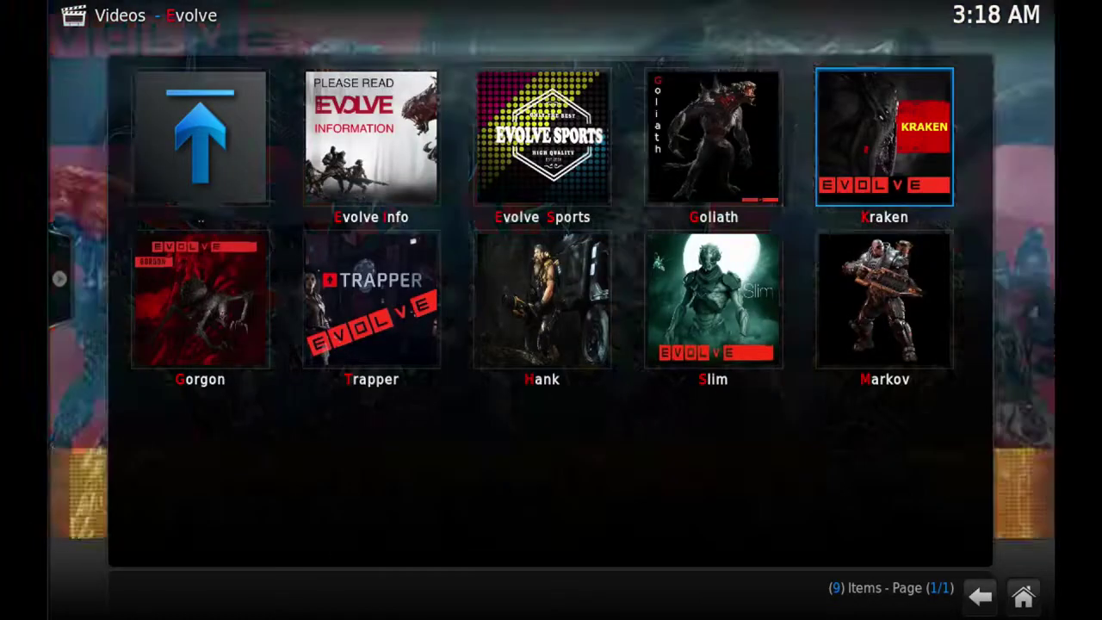
key(Return)
key(Down)
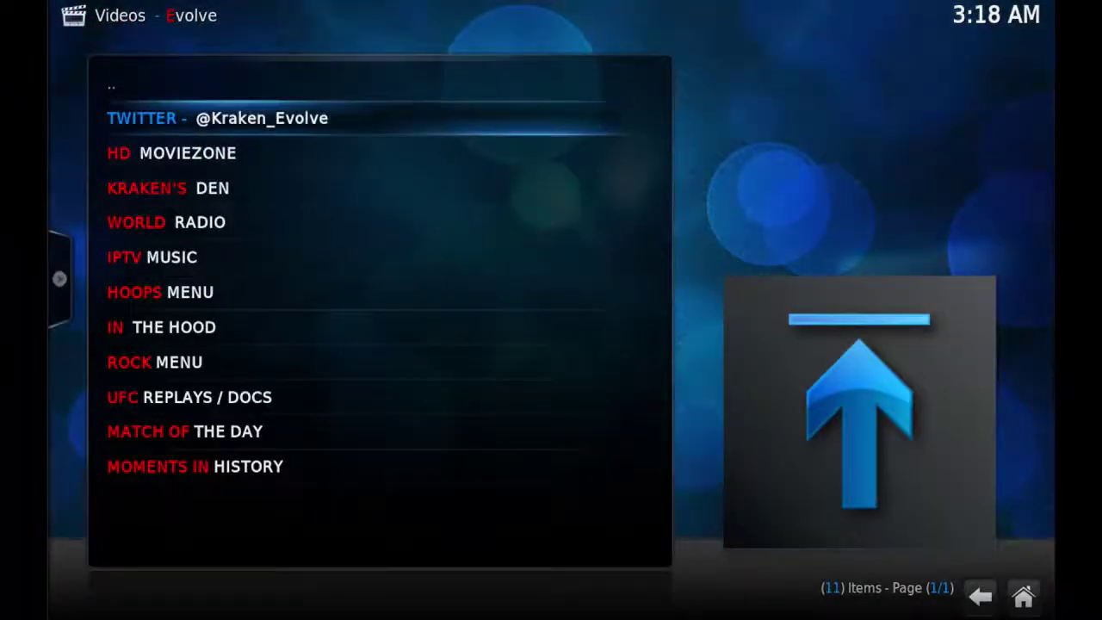
key(Down)
key(Down)
key(Down)
key(Up)
key(Up)
key(Up)
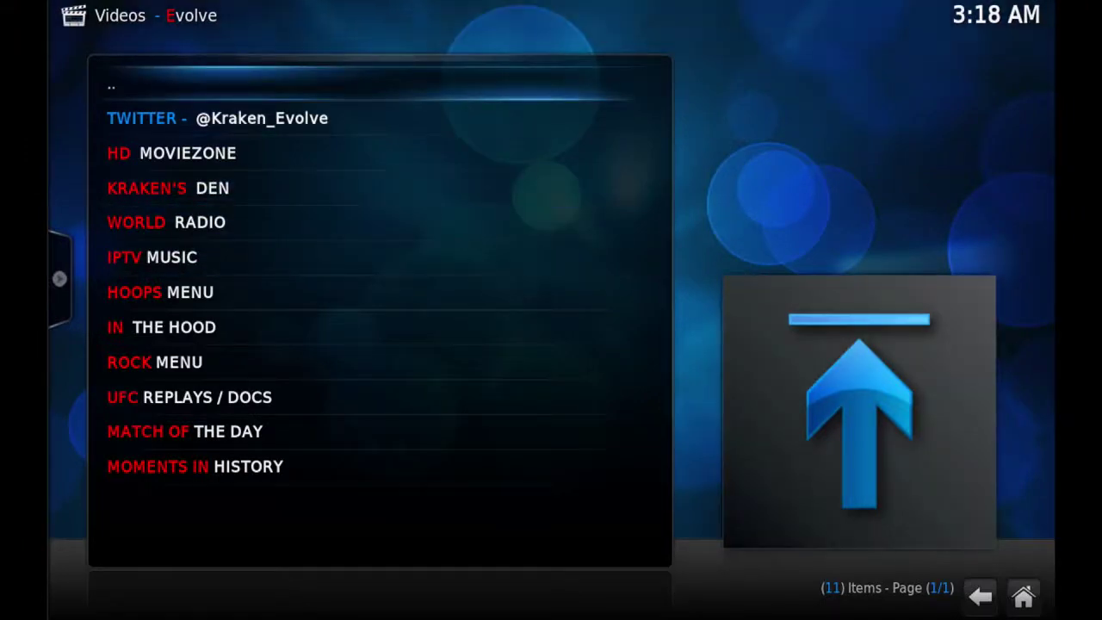
key(Return)
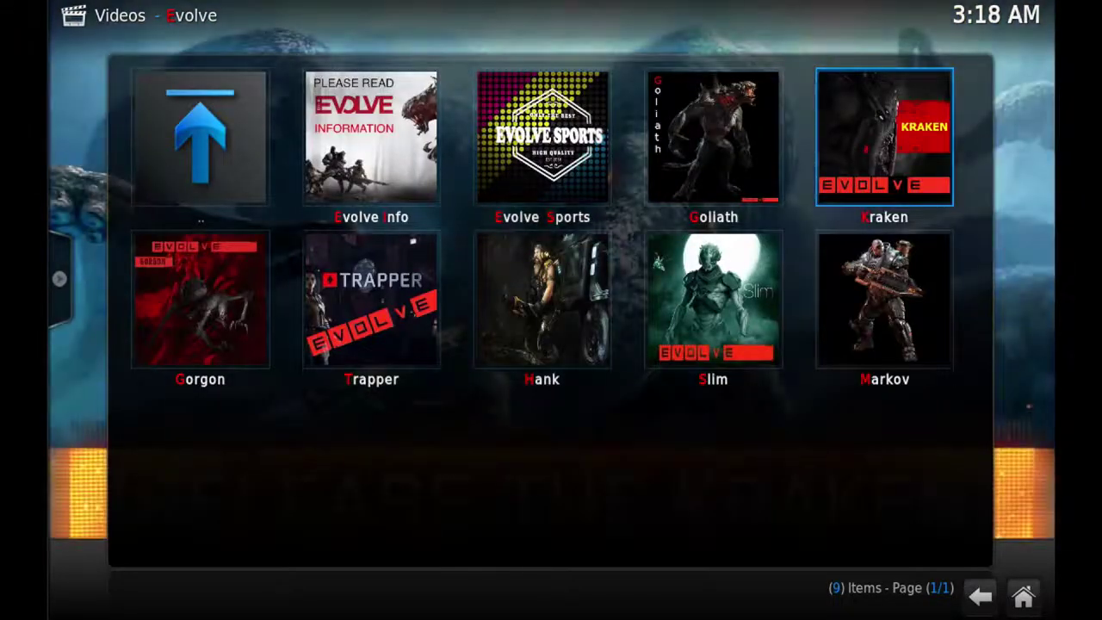
key(Down)
key(Left)
key(Left)
key(Left)
key(Return)
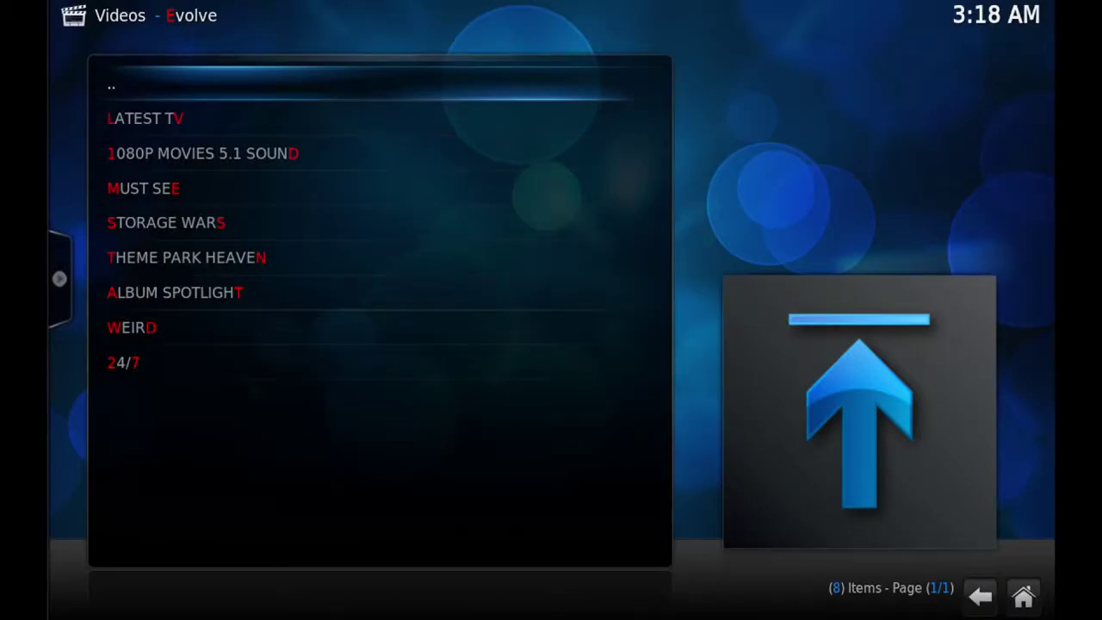
key(Return)
key(Right)
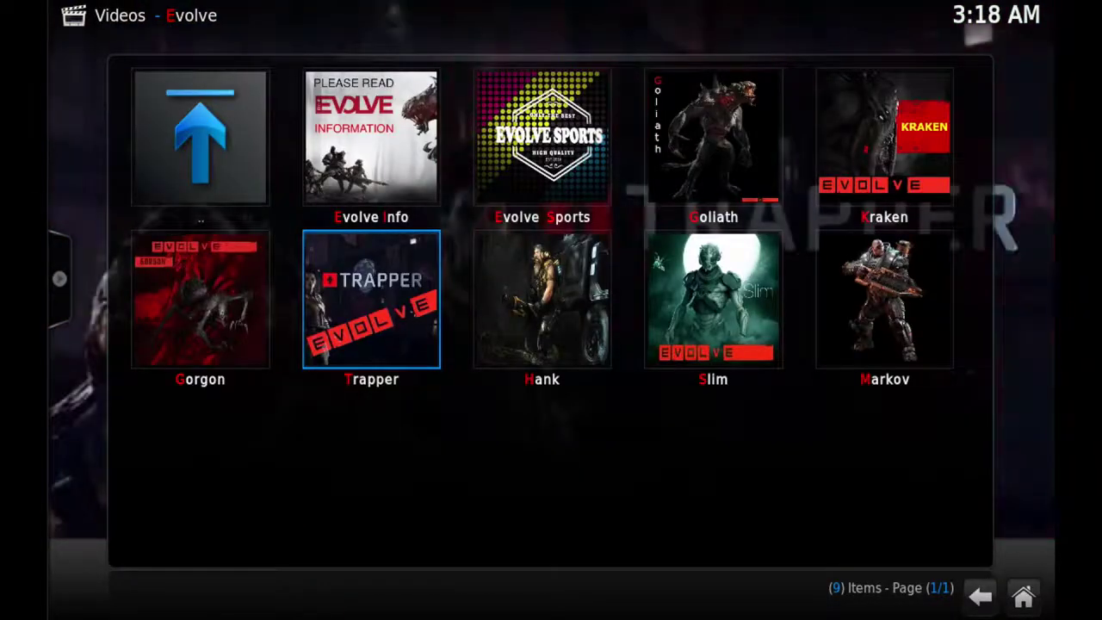
key(Return)
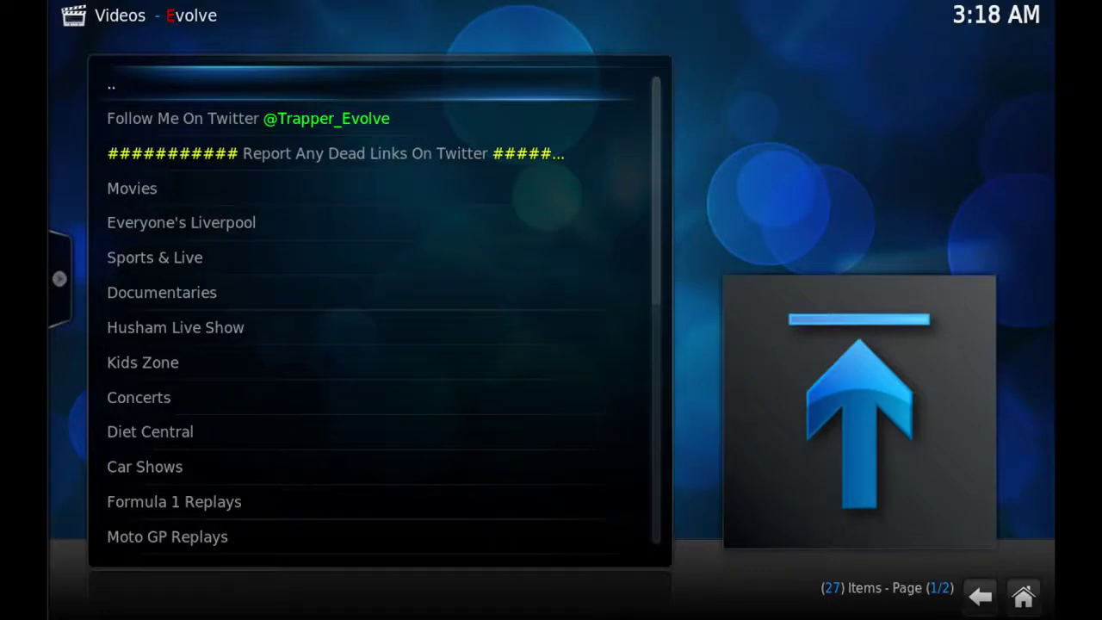
key(Return)
key(Right)
key(Right)
key(Right)
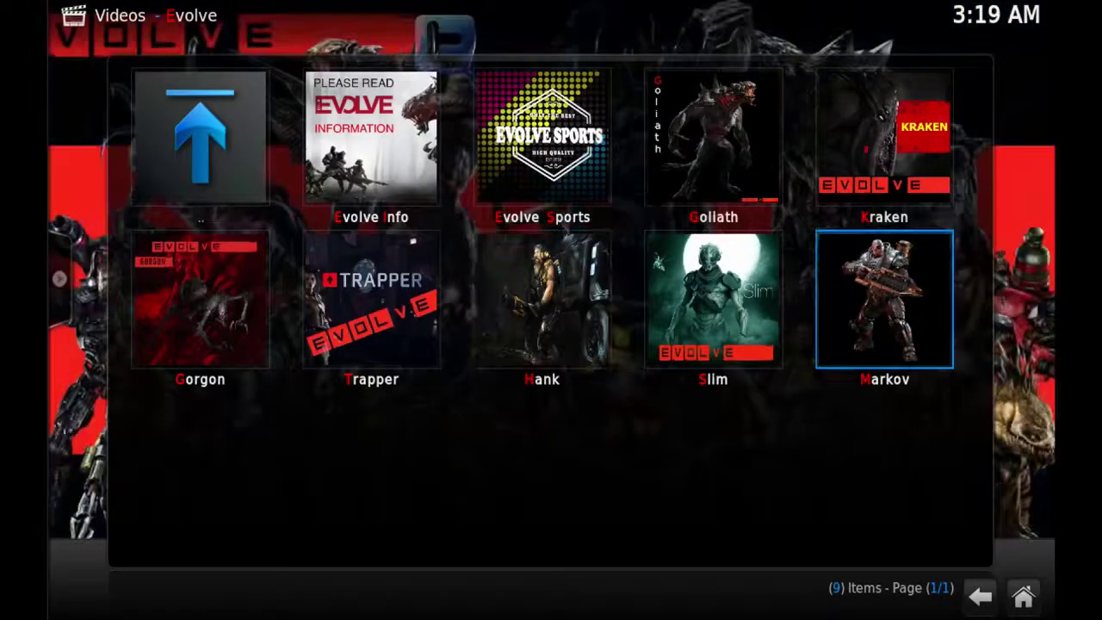
key(Return)
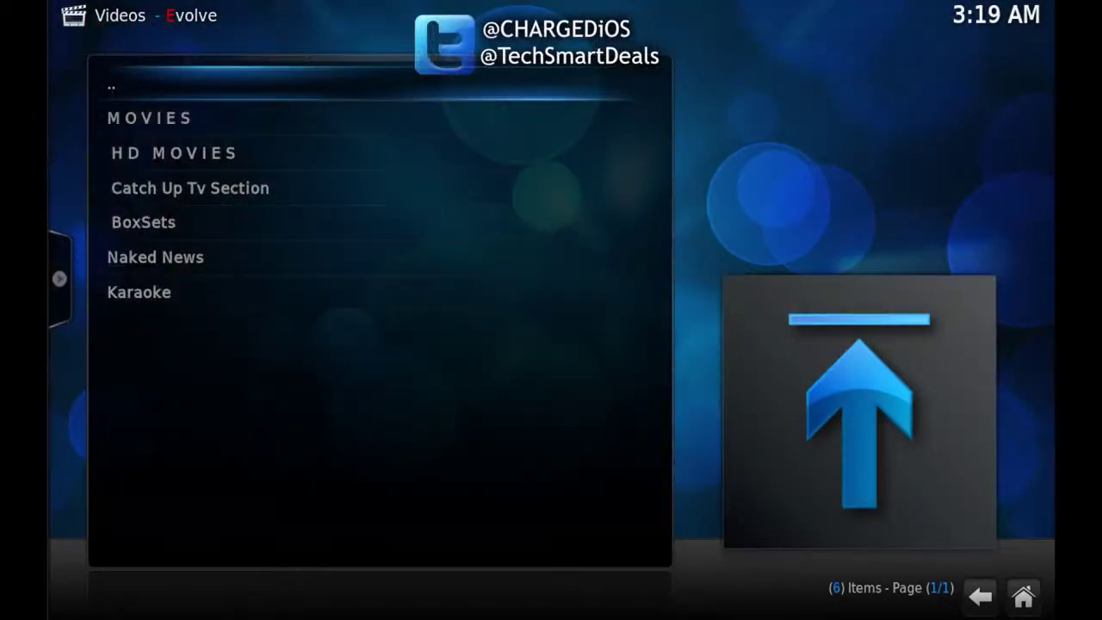
key(Return)
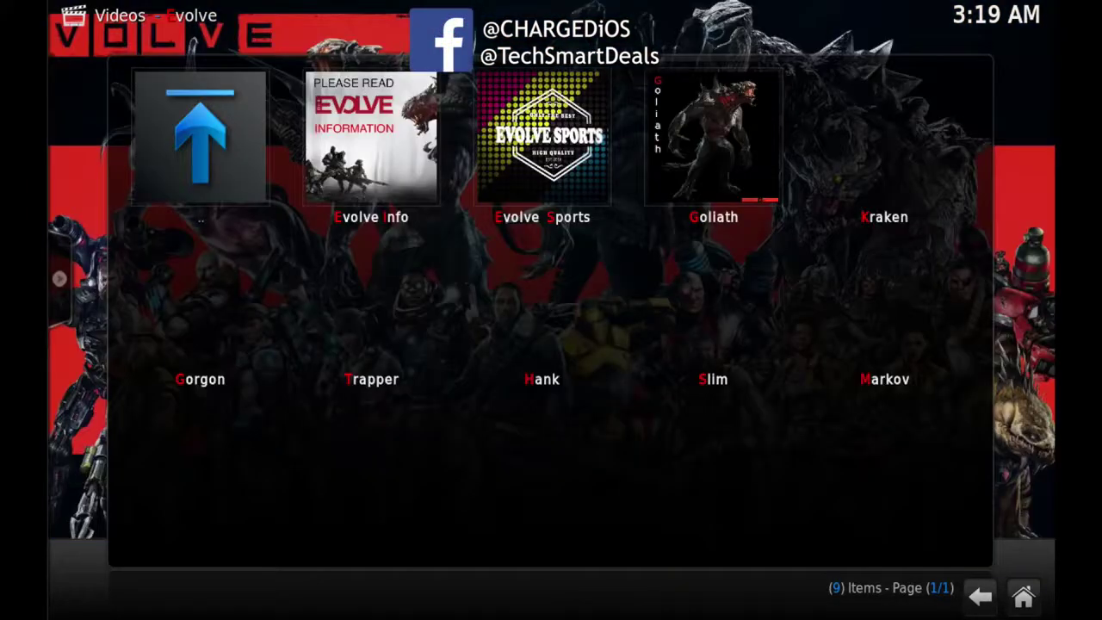
Close the view options blade and go up via '..' to the Videos add-ons list.
key(Left)
key(Left)
key(Left)
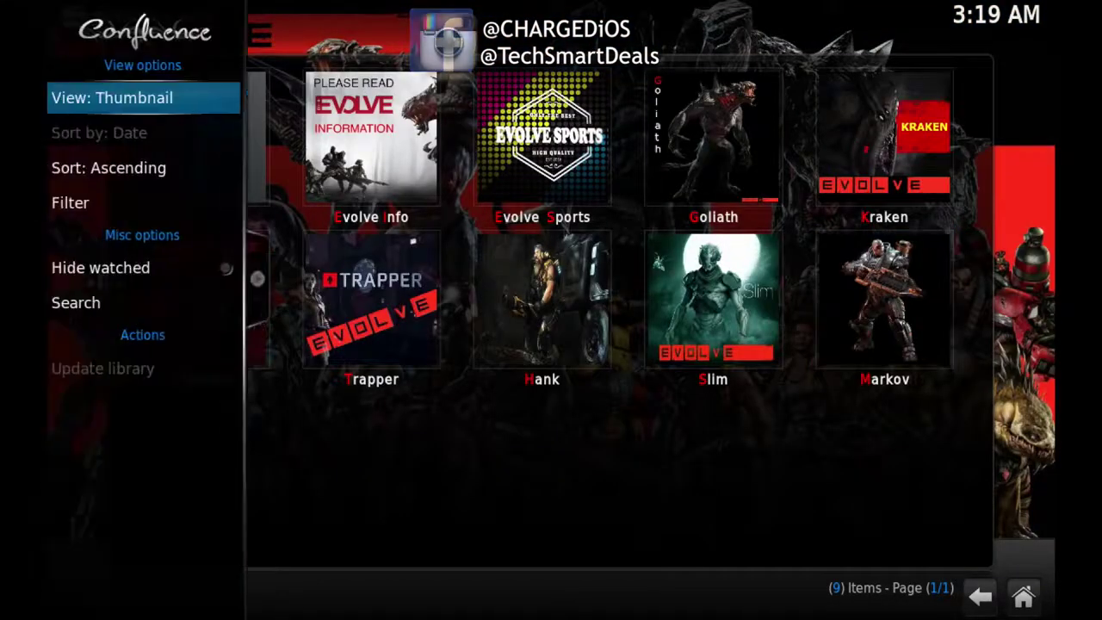
key(Right)
key(Up)
key(Left)
key(Left)
key(Left)
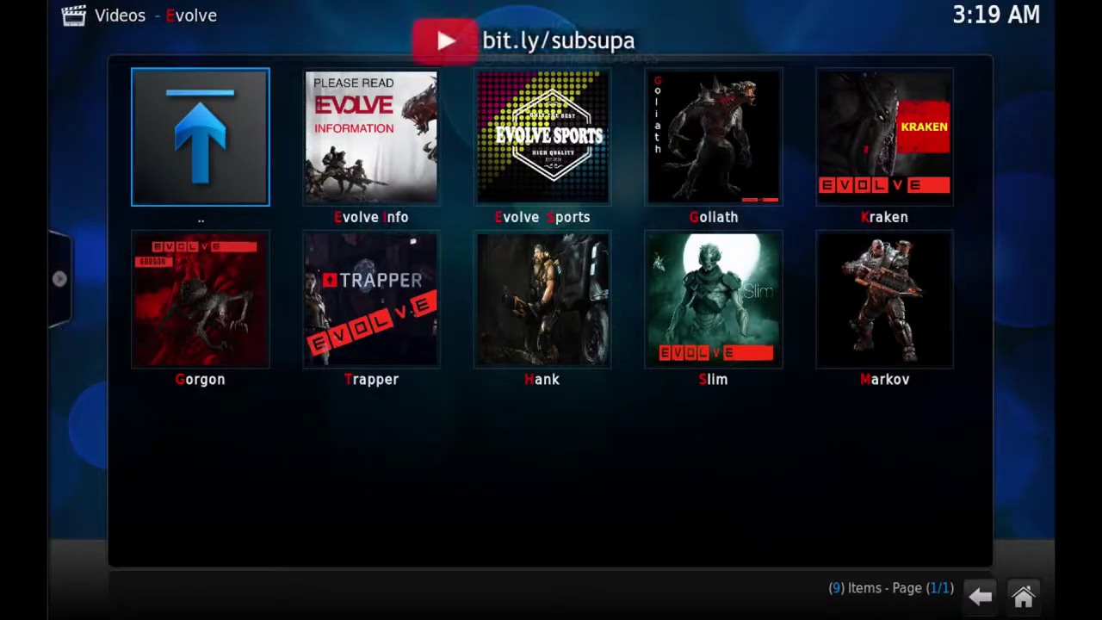
key(Return)
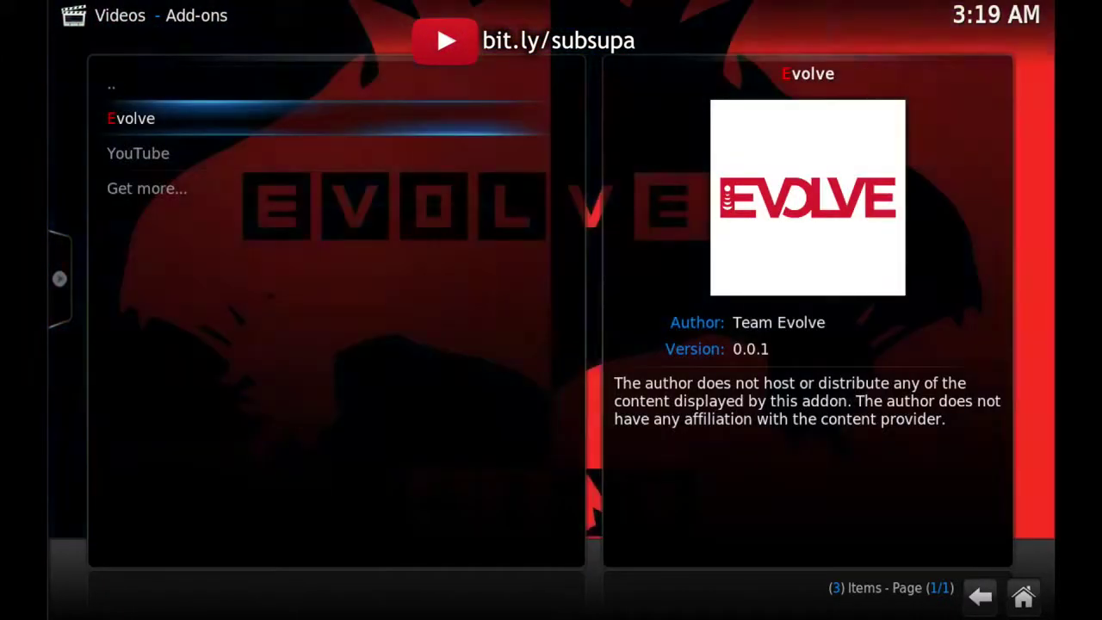